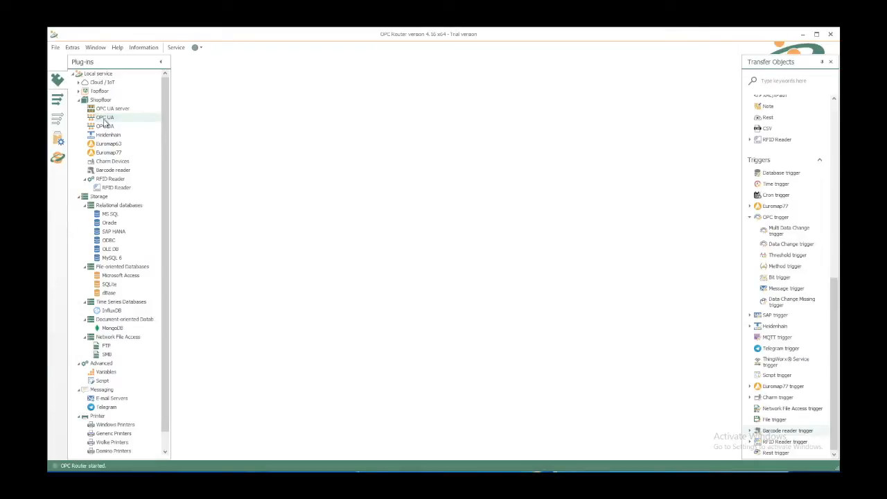
Step: Test the connection of the KEPServerEX_Demo OPC UA access data set and close its settings without changes
double_click(105, 118)
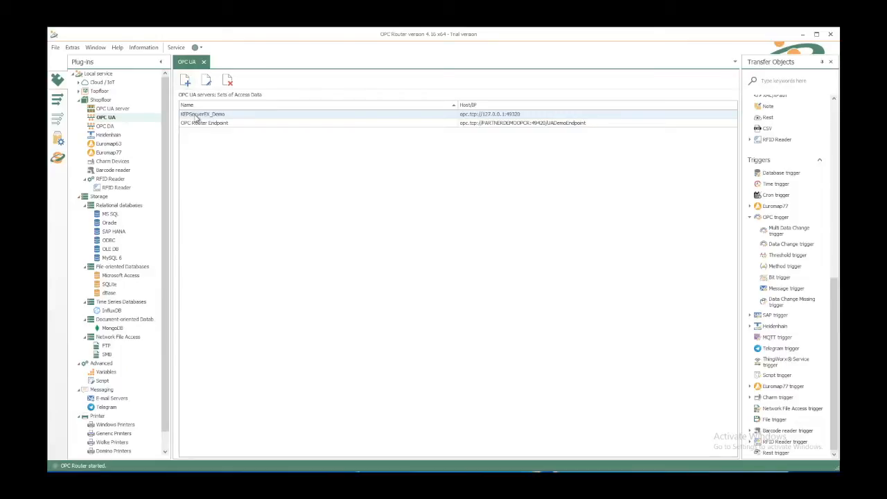
click(196, 116)
double_click(196, 116)
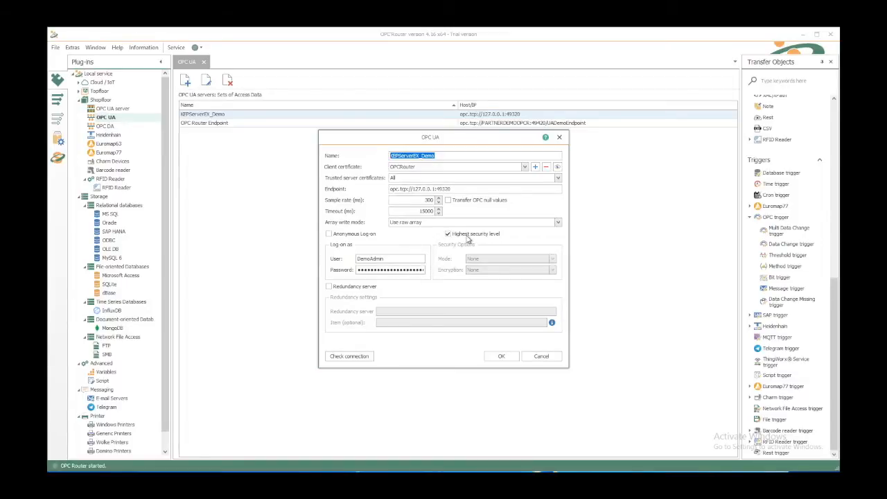
click(360, 358)
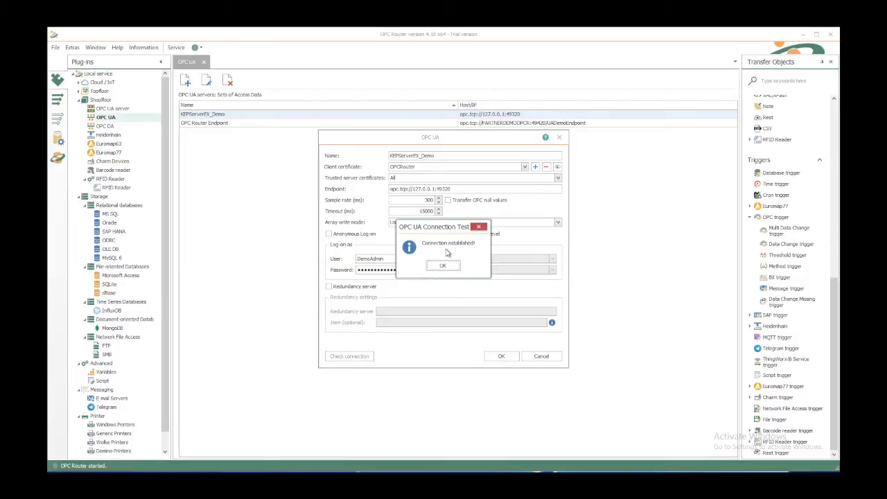
click(448, 268)
click(541, 356)
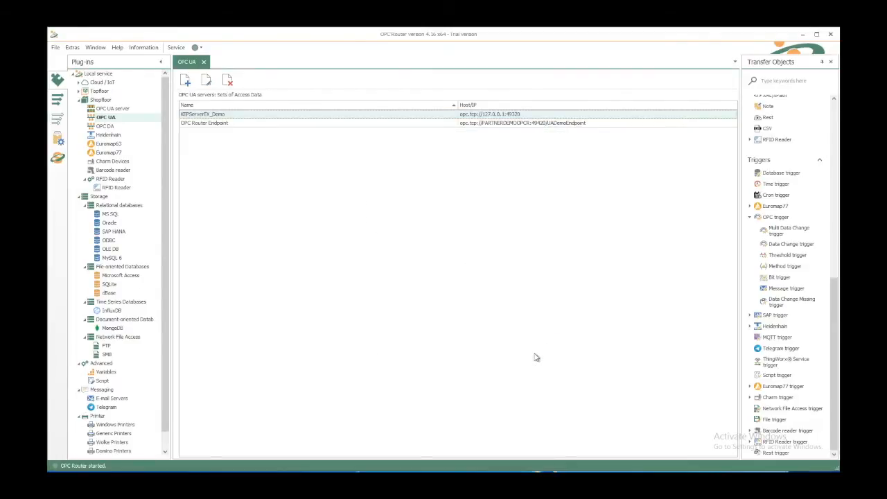
Step: Create a connection folder named csv under Local service and add a connection named "opc ua 2 csv" in it
click(57, 101)
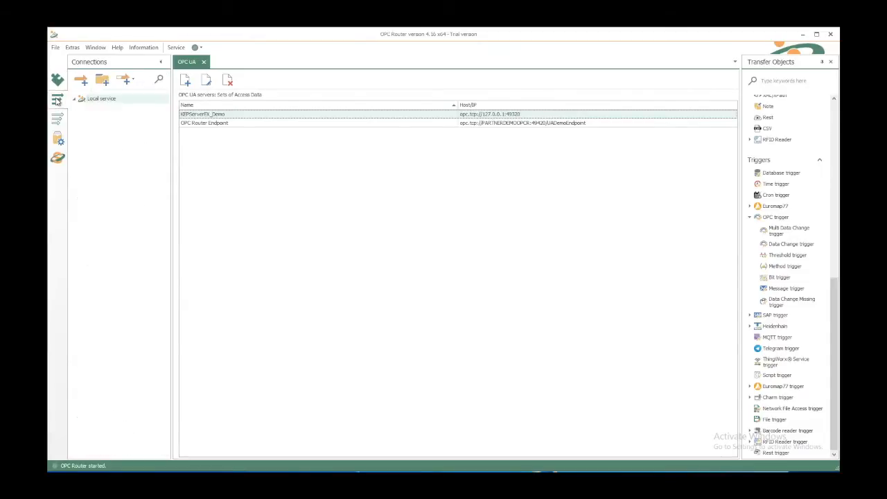
click(102, 82)
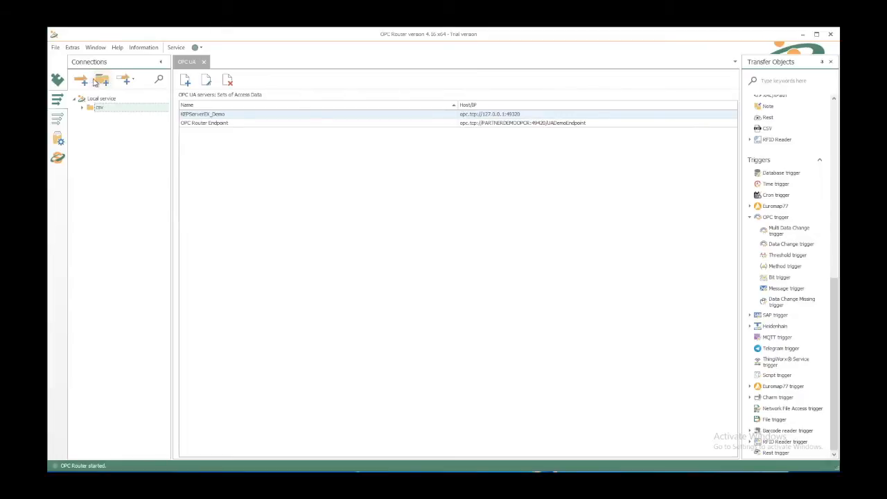
click(84, 84)
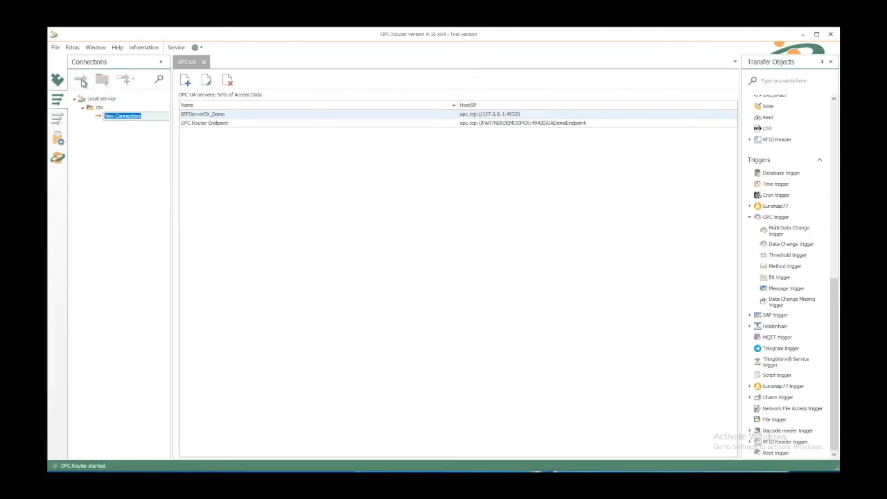
text(opc ua 2 csv)
key(Return)
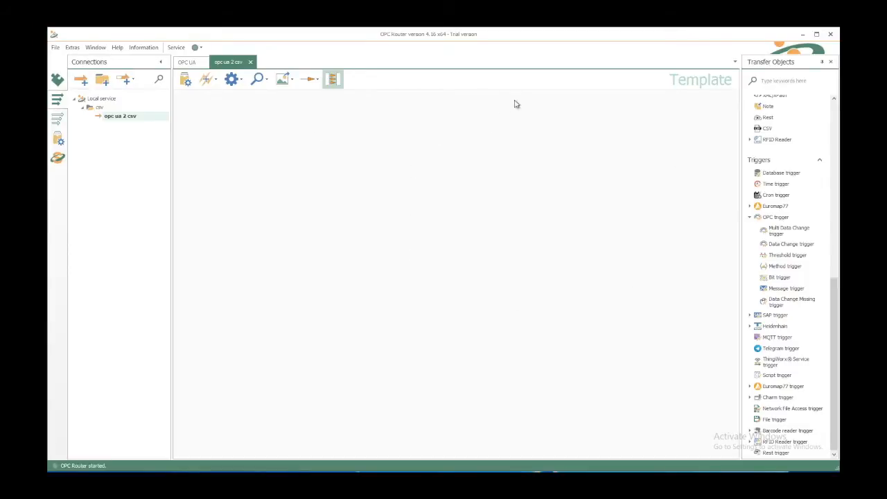
Step: Place an OPC UA/DA transfer object in the connection template and assign KEPServerEX_Demo as its OPC access data
click(835, 111)
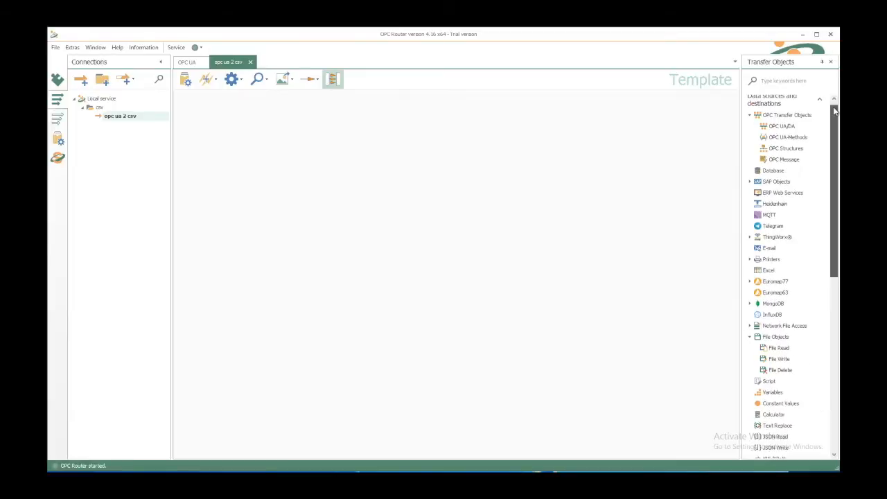
click(836, 101)
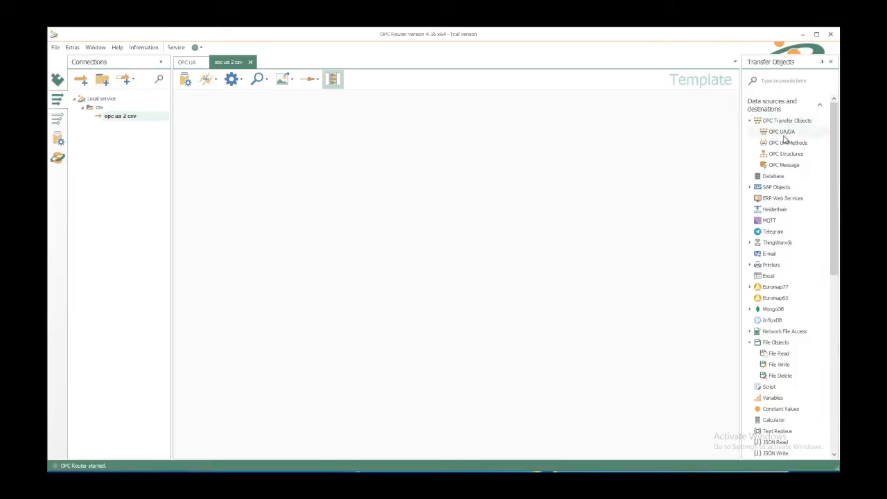
drag(785, 138, 237, 123)
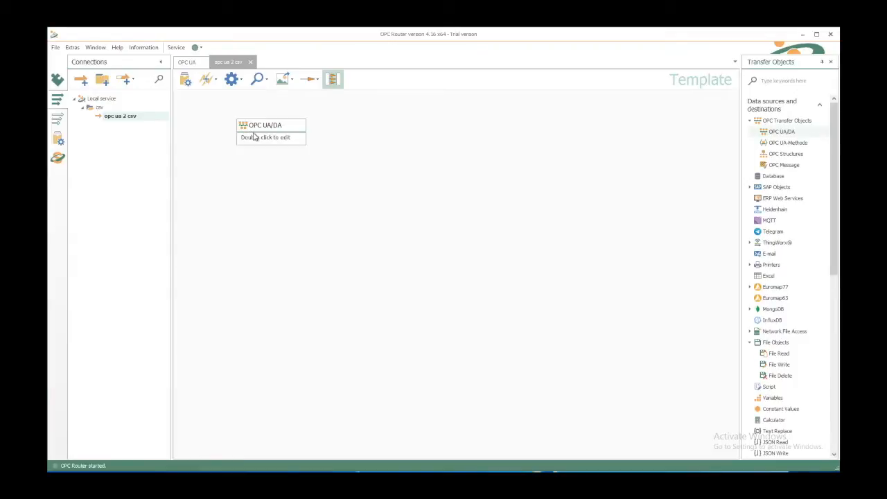
double_click(254, 136)
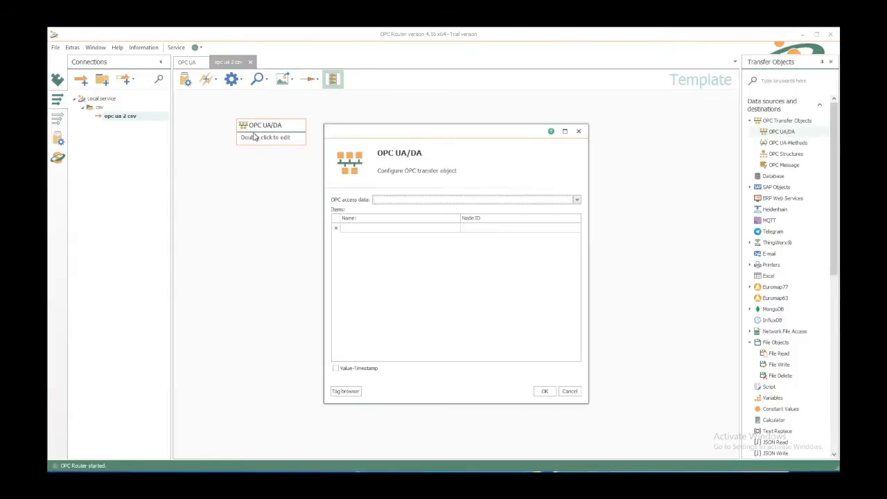
click(576, 200)
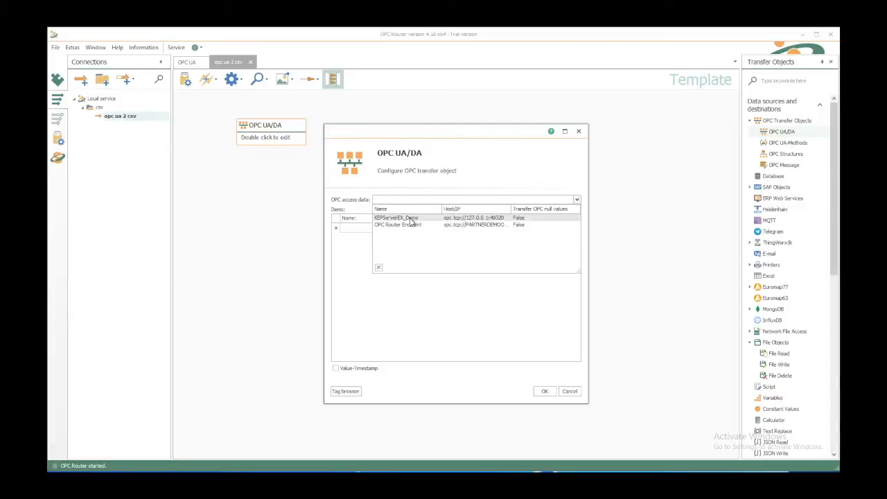
click(412, 219)
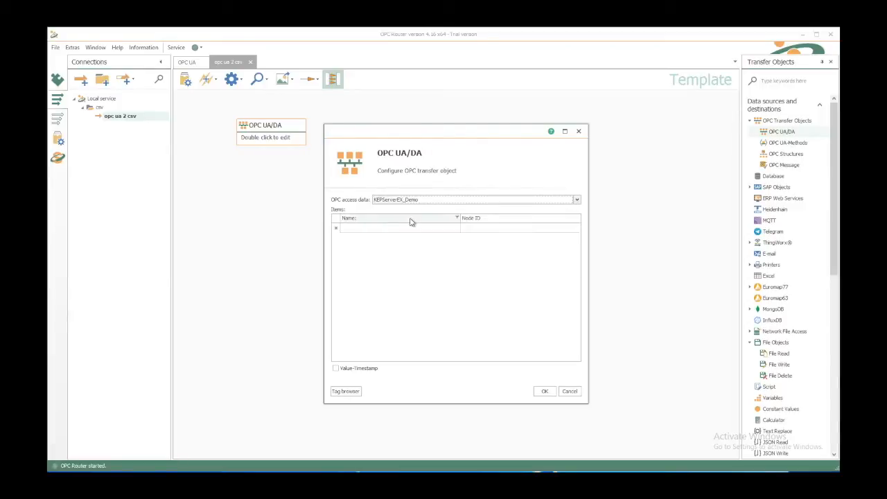
Step: Add the Machine1 PLC process value tags CurrentTemperature and CurrentPressure as items of the OPC UA/DA object
click(346, 392)
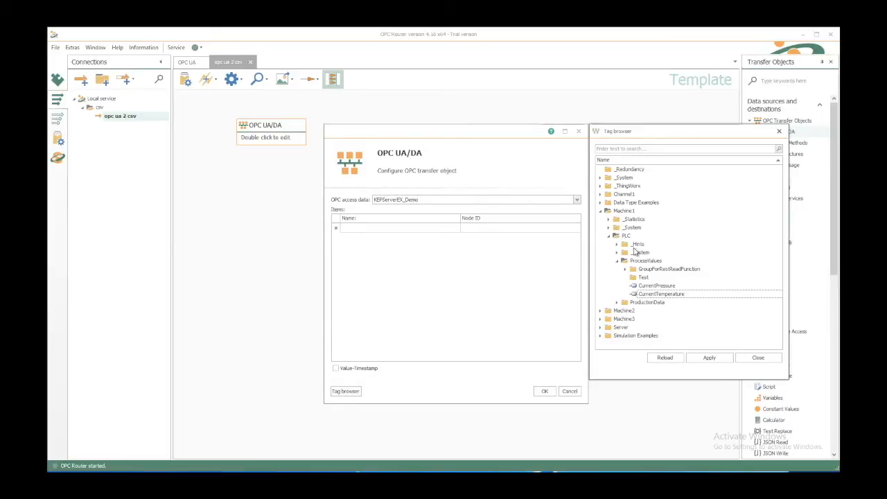
double_click(657, 286)
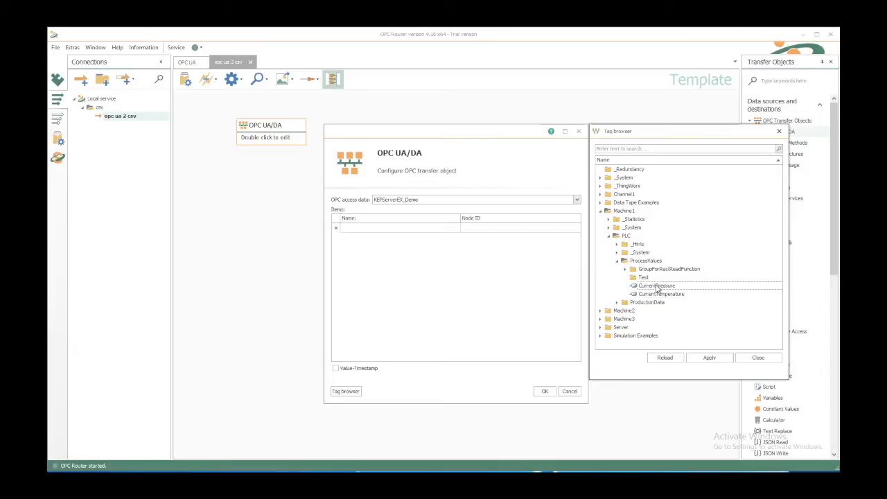
double_click(660, 295)
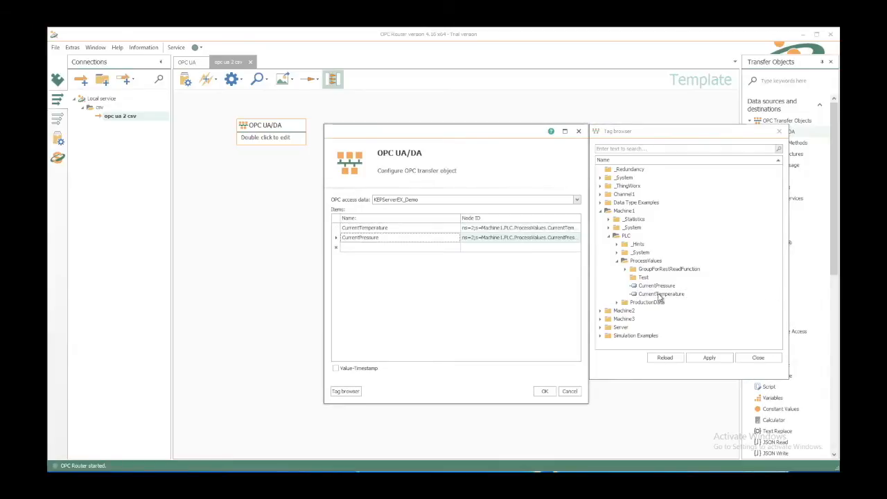
click(544, 392)
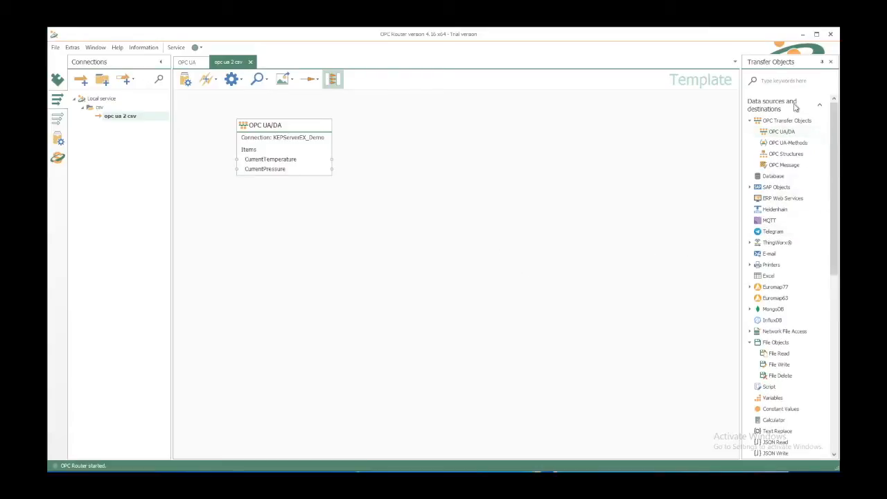
Step: Place a CSV transfer object beside the OPC UA/DA object and configure it with no header and a point as decimal separator
click(790, 81)
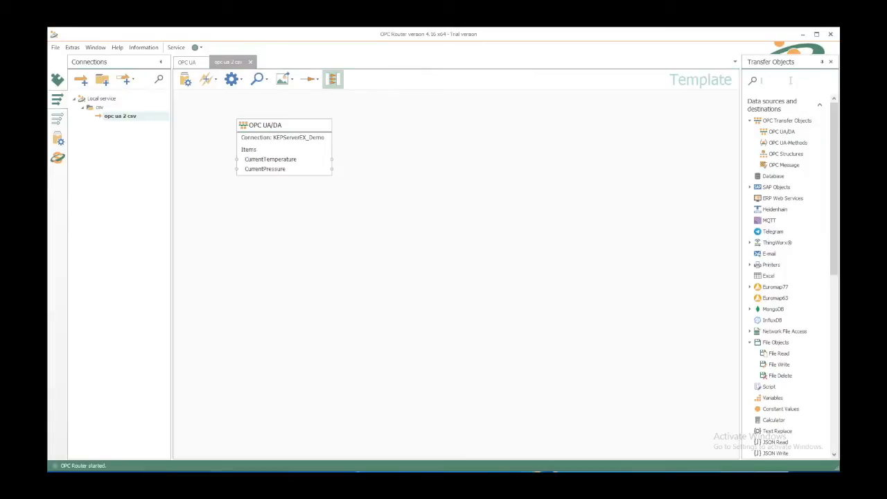
text(csv)
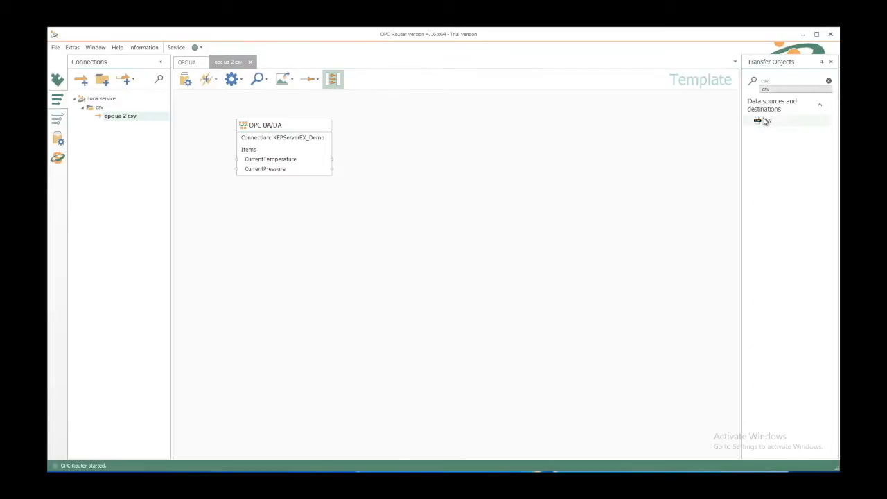
drag(765, 120, 434, 130)
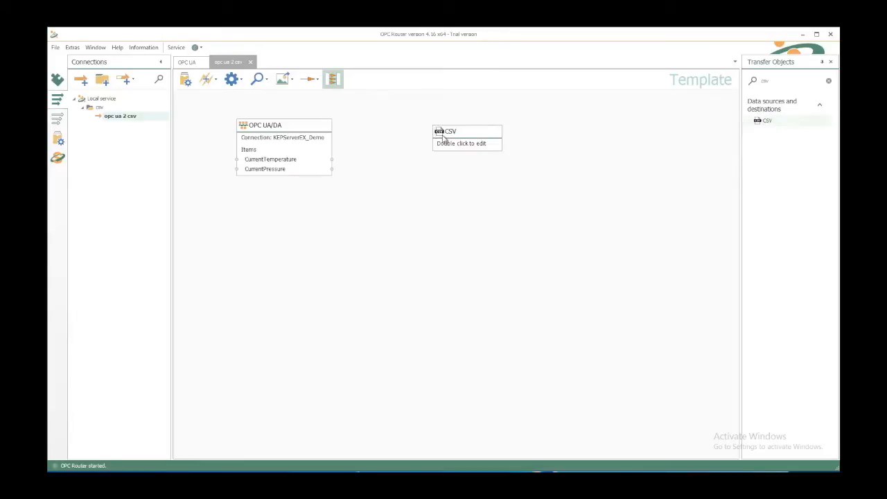
double_click(442, 138)
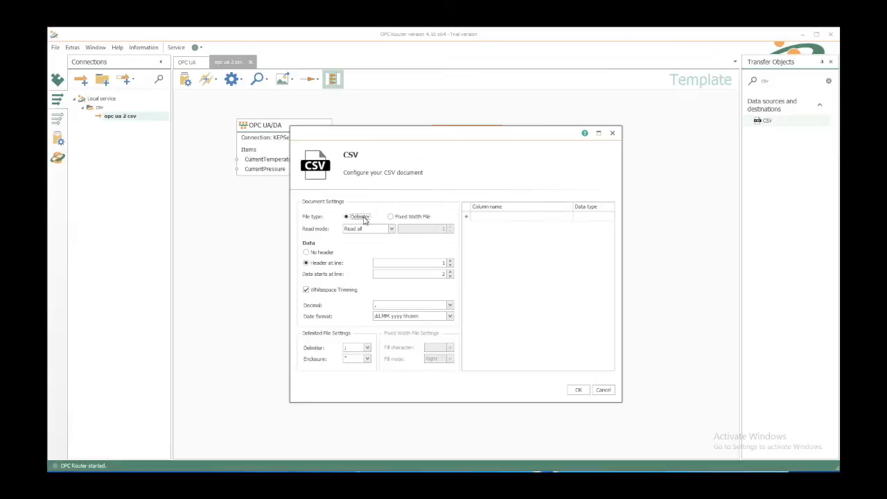
click(324, 252)
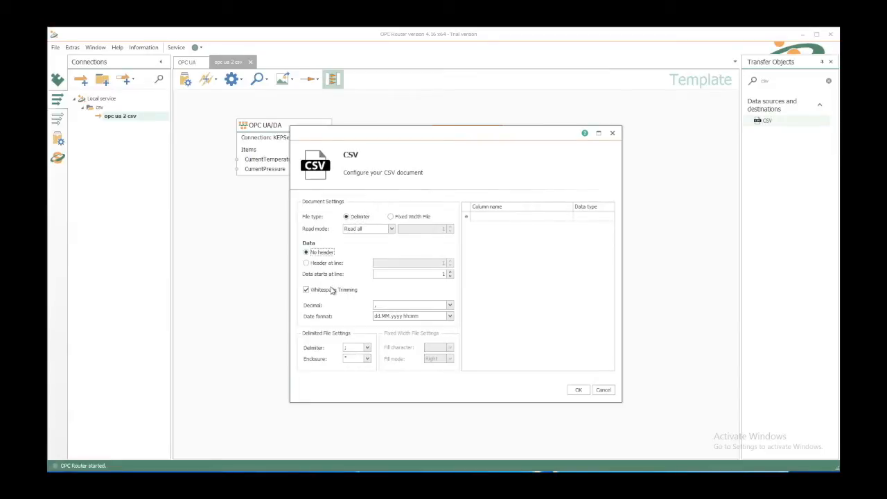
click(449, 305)
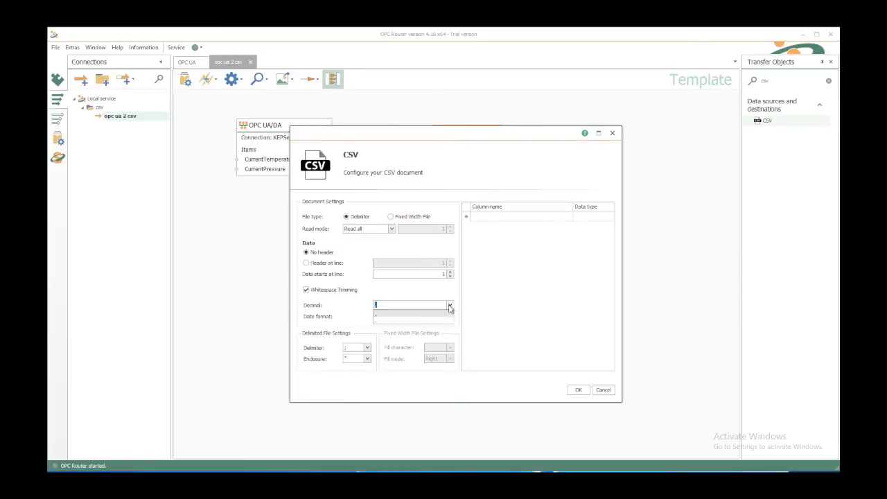
click(408, 325)
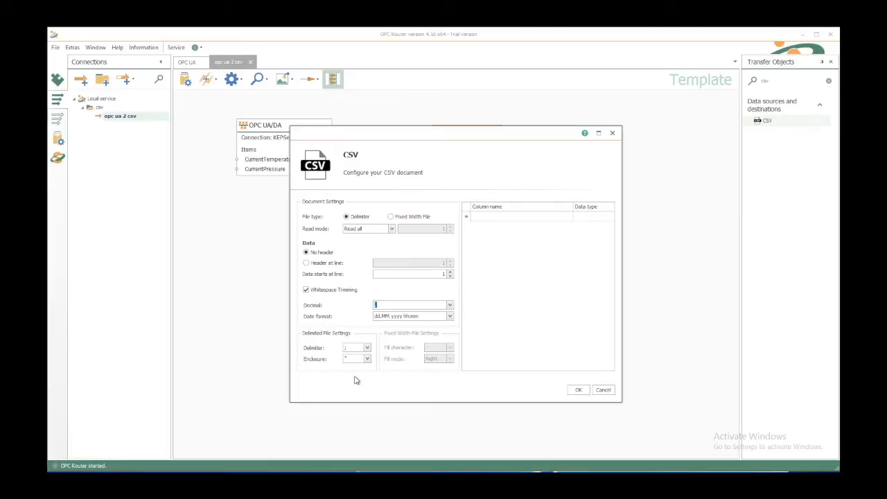
Step: Define the columns Temperature, Pressure and Timestamp in the CSV object and save its configuration
click(530, 218)
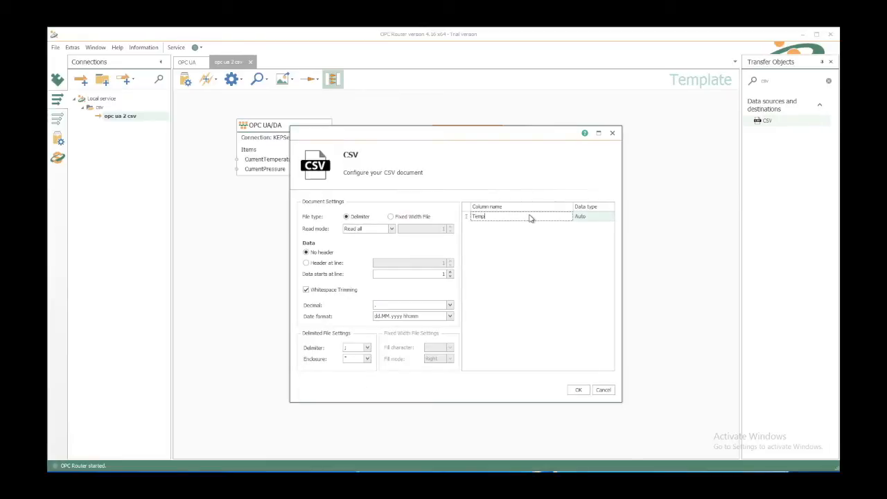
text(Temperature)
key(Return)
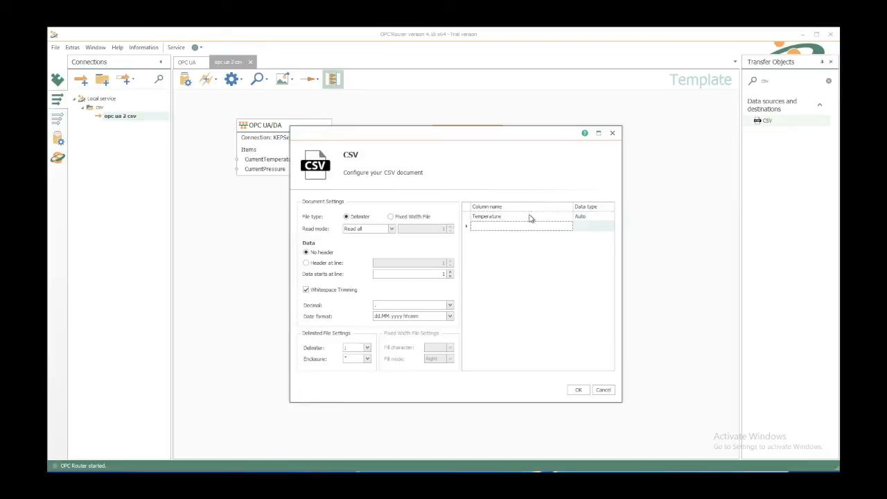
text(Pressure)
key(Return)
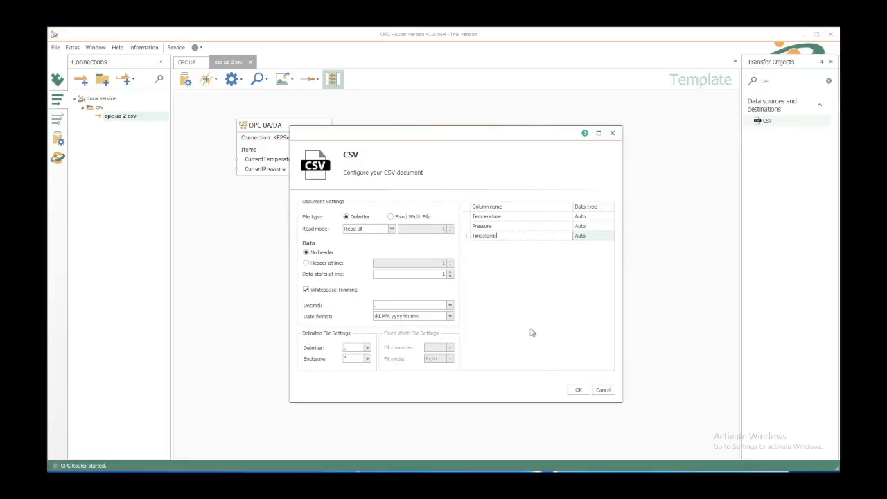
click(577, 390)
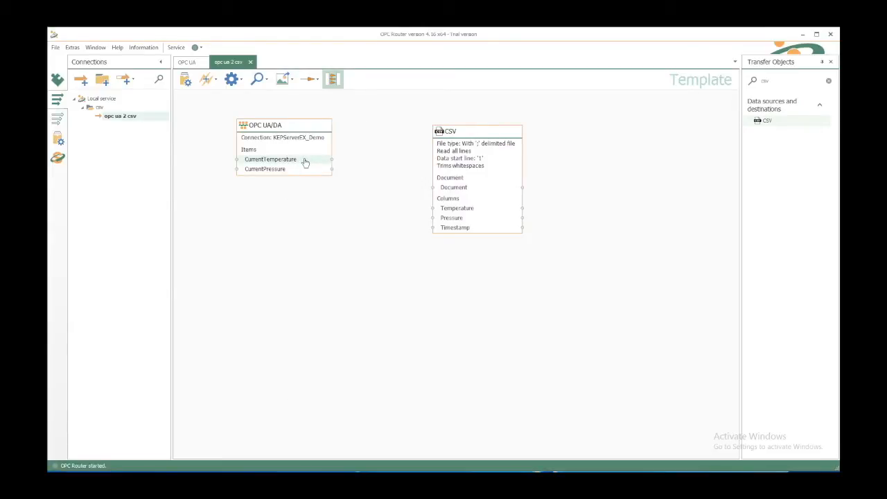
Step: Link CurrentTemperature to the CSV Temperature column and CurrentPressure to the Pressure column
drag(305, 162, 469, 211)
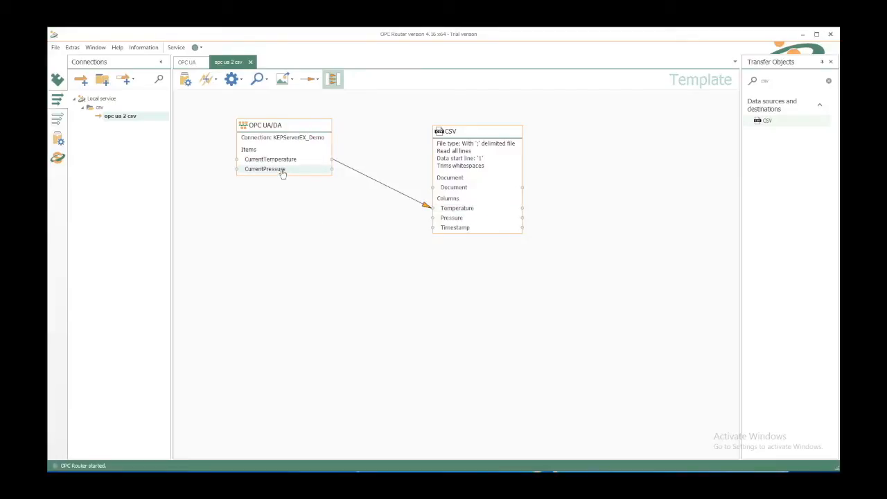
drag(282, 174, 452, 221)
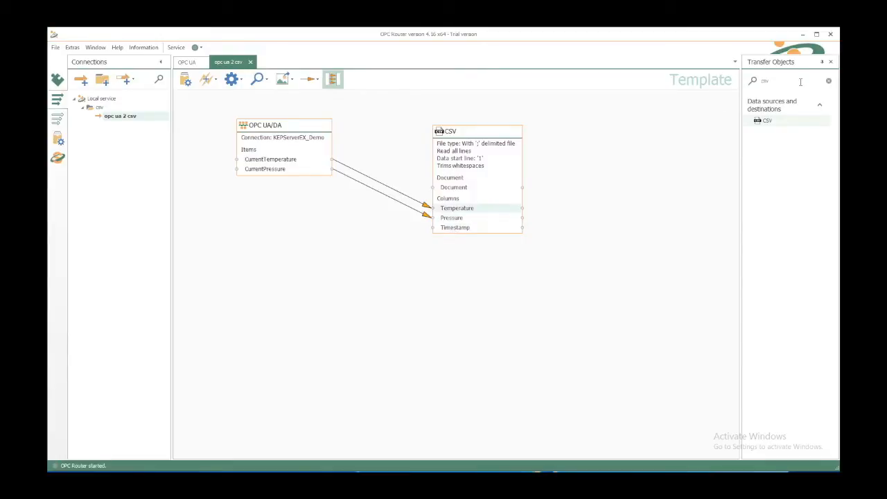
Step: Place a Variables object below the OPC UA/DA object and add the SystemTimeUTC variable to it
click(829, 81)
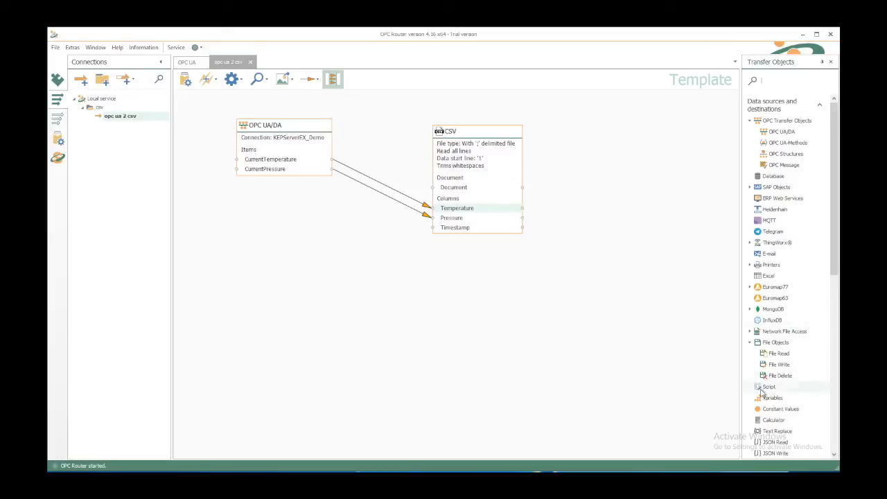
drag(767, 398, 238, 196)
double_click(256, 205)
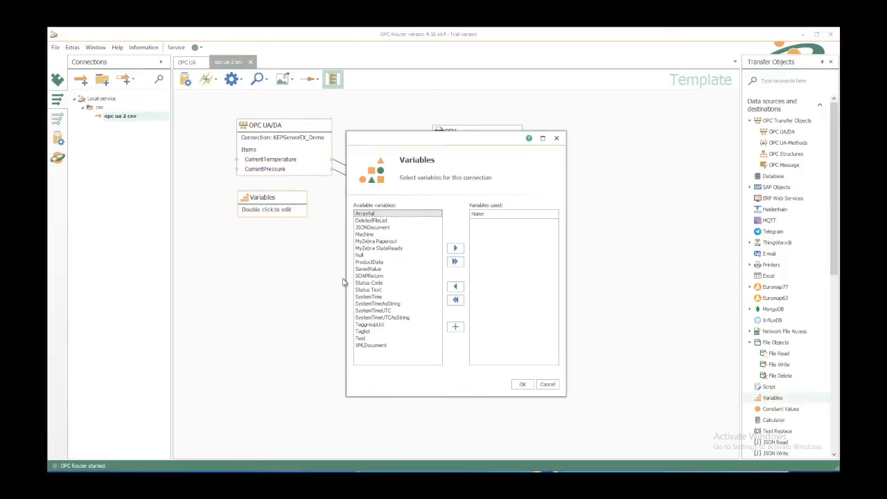
click(374, 312)
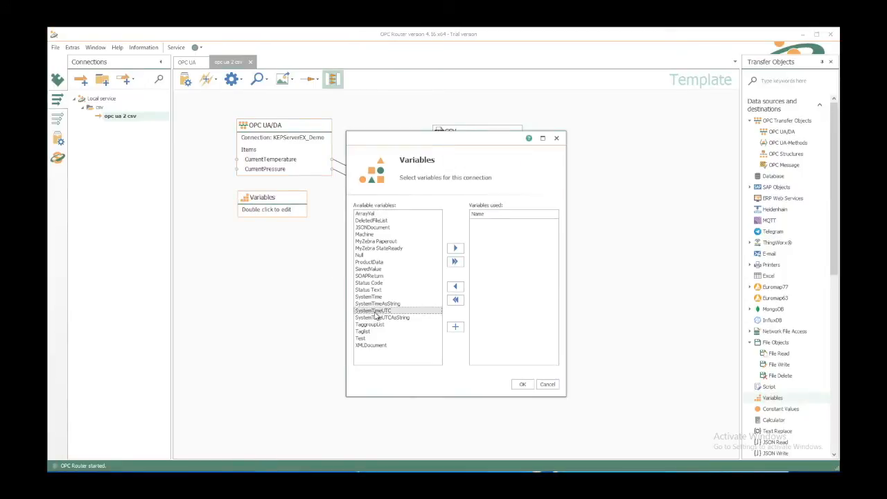
click(455, 248)
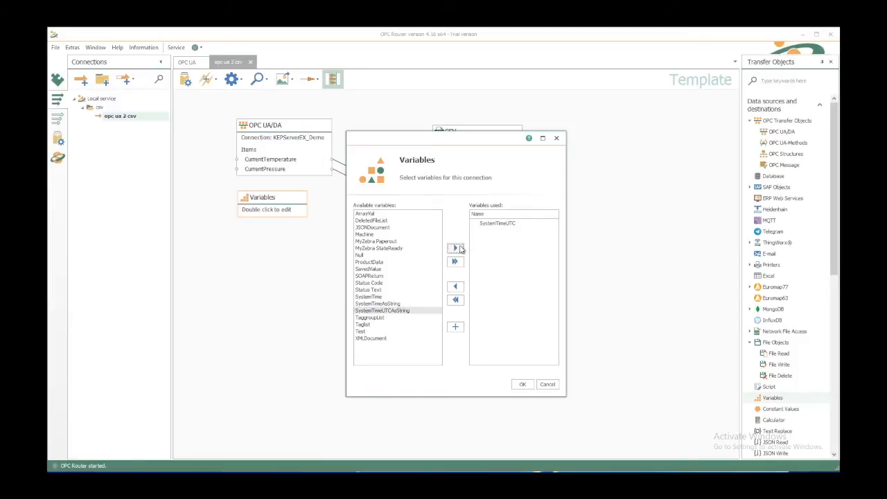
click(522, 385)
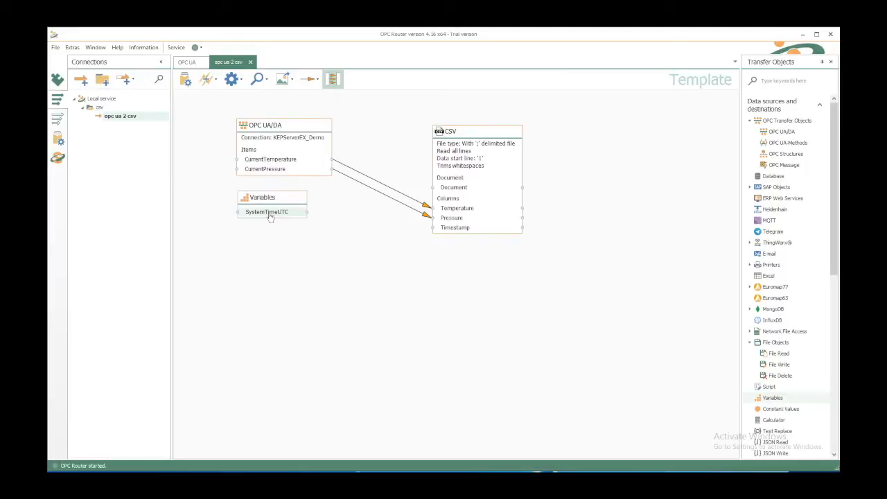
Step: Link SystemTimeUTC to the CSV Timestamp column and move the CSV object slightly up
drag(270, 216, 412, 229)
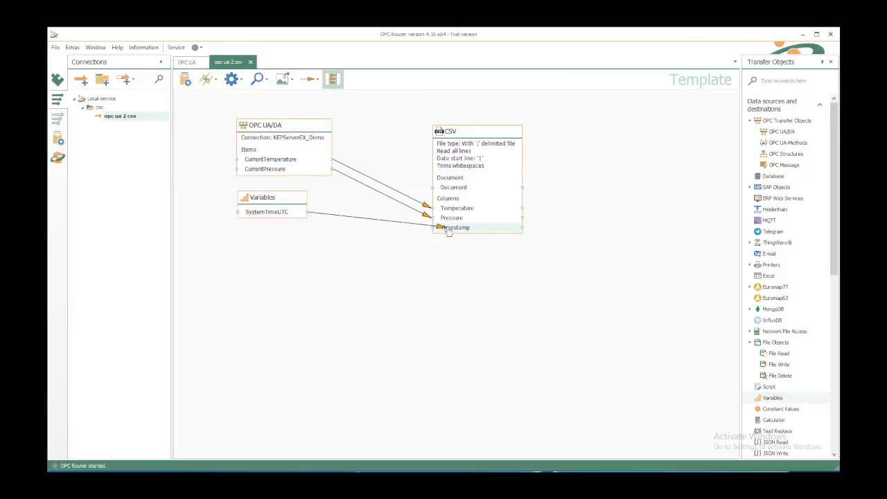
drag(448, 232, 448, 232)
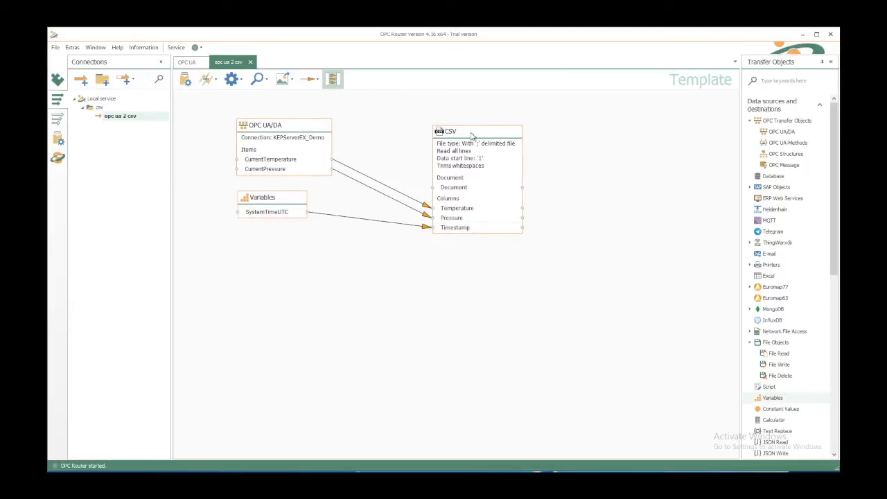
drag(462, 132, 462, 113)
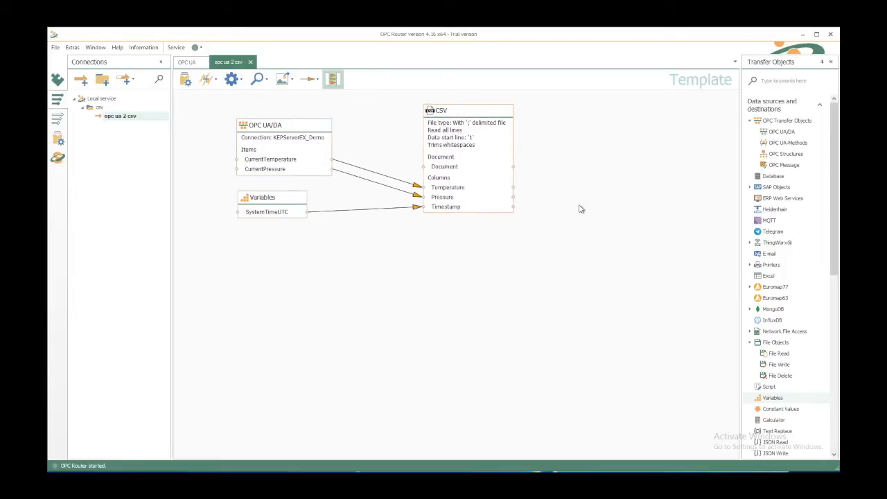
Step: Place a File Write object beside the CSV object and set its static output path to C:\Test\csv_demo
click(784, 366)
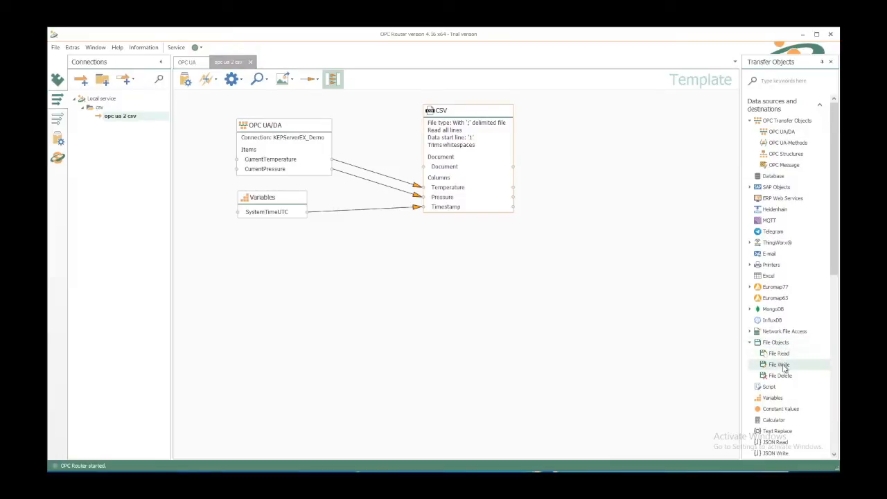
click(634, 136)
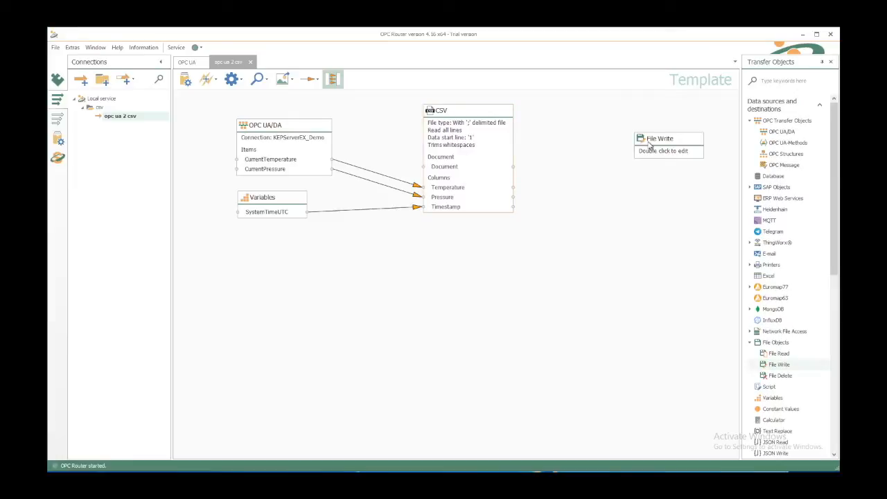
double_click(650, 142)
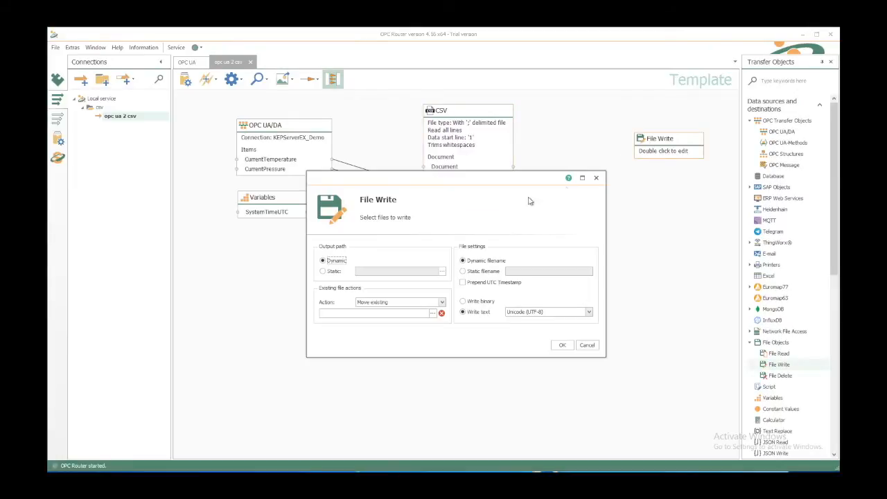
click(332, 273)
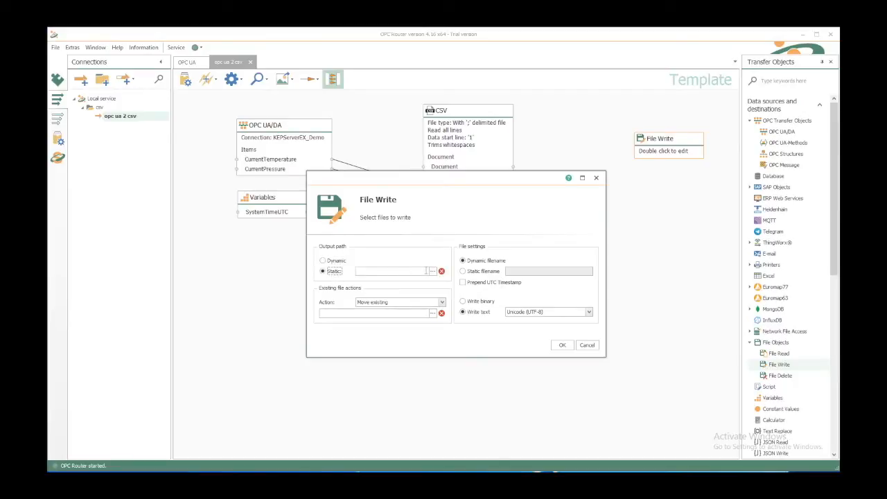
click(432, 272)
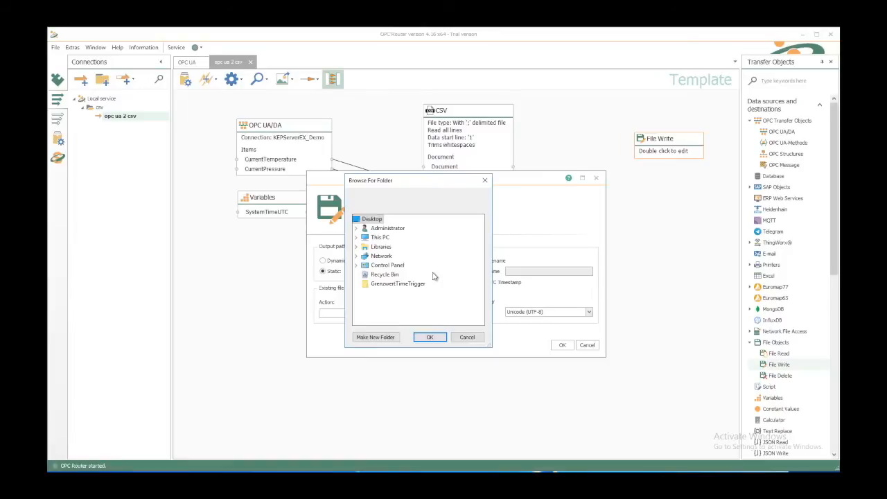
click(356, 237)
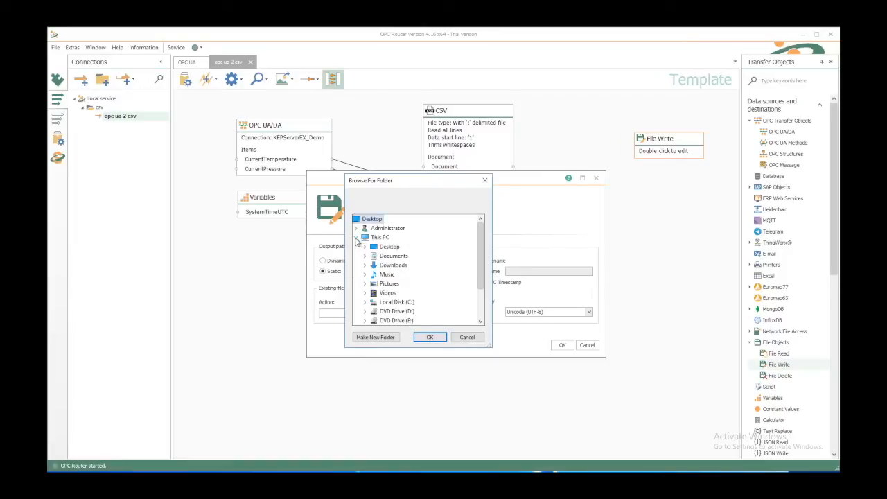
double_click(392, 303)
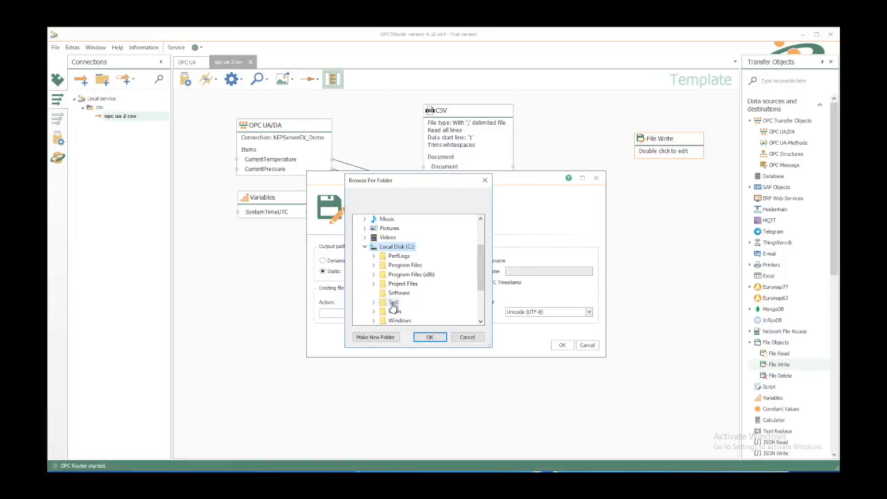
double_click(393, 304)
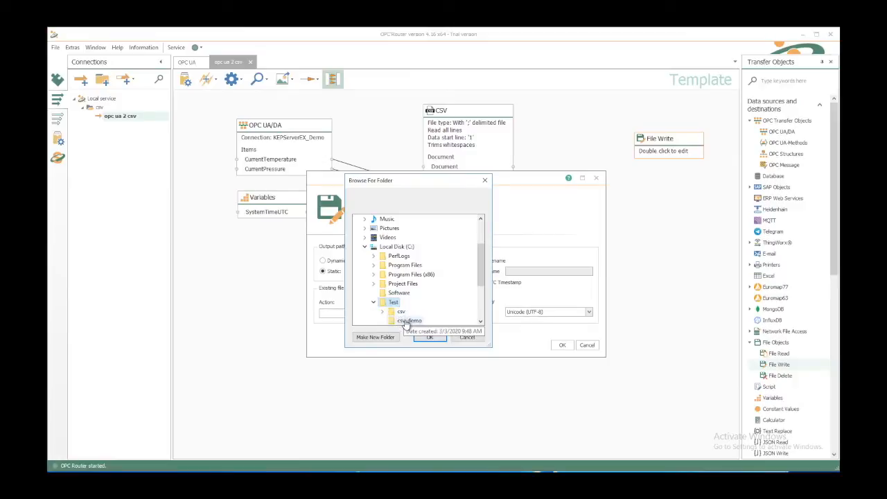
click(408, 320)
click(429, 338)
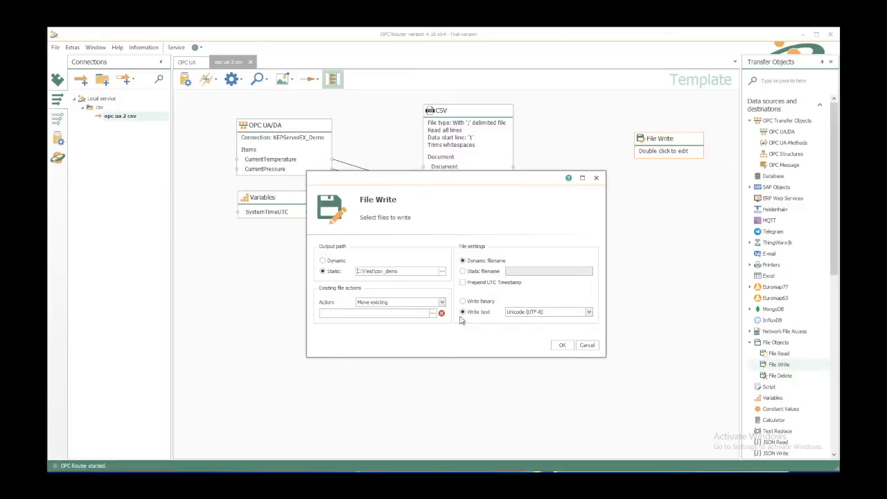
Step: Set the static filename to ProcessValues_Machine1.csv, choose Append as the existing file action and save the File Write configuration
click(493, 273)
click(525, 271)
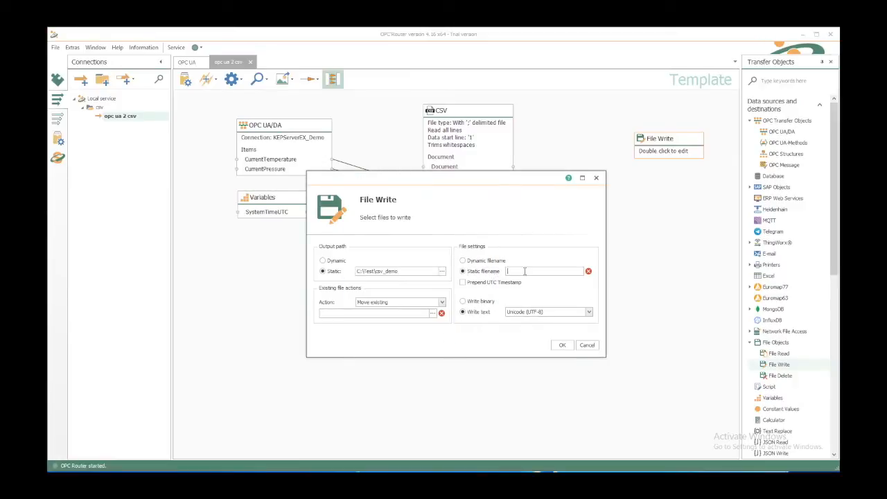
text(ProcessValues_Machine1)
click(442, 303)
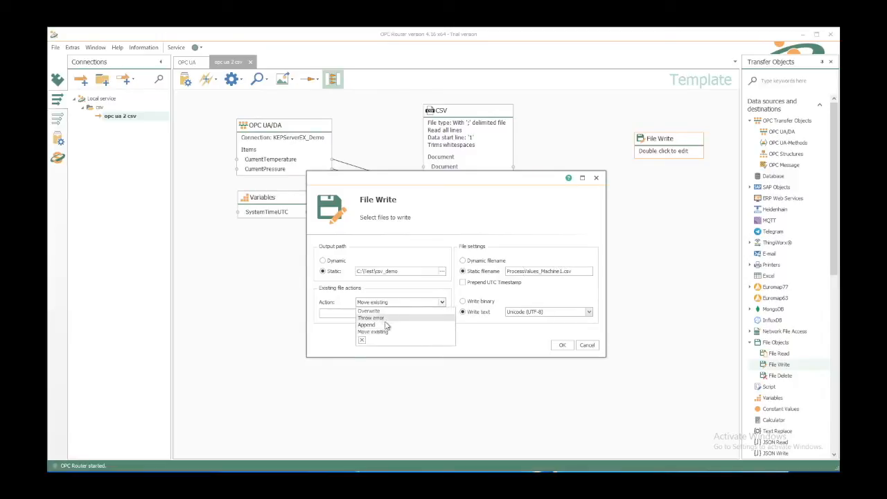
click(415, 324)
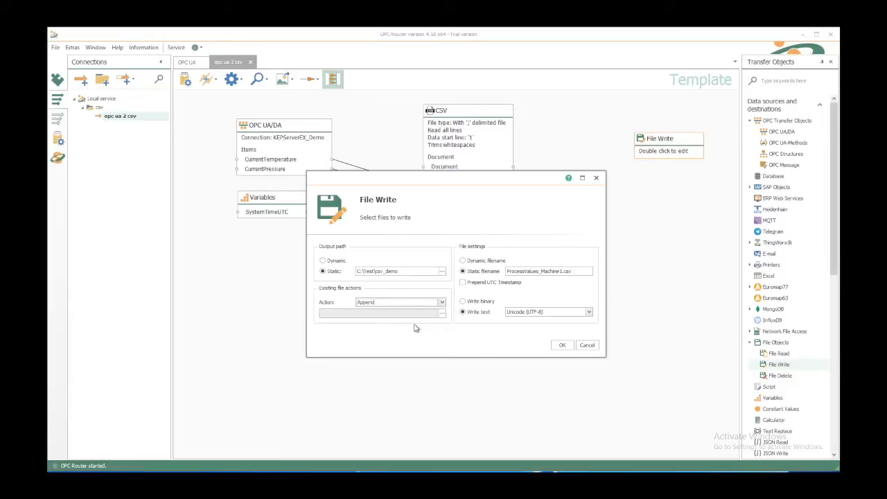
click(563, 345)
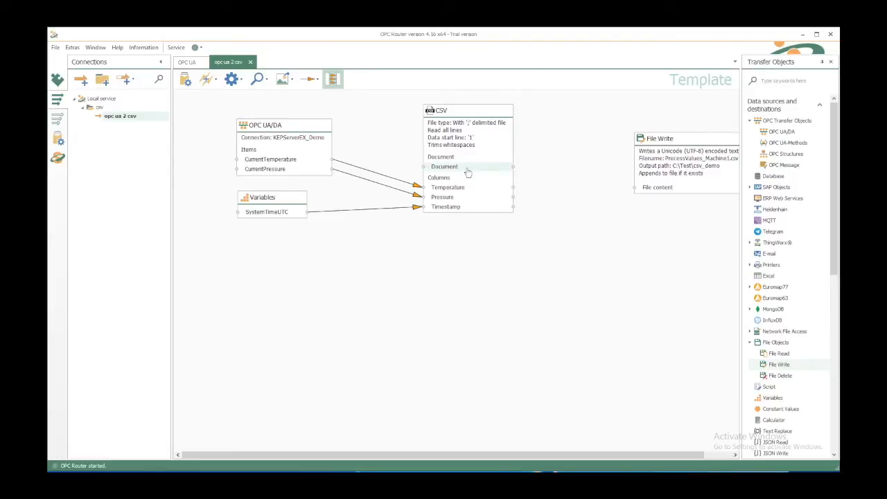
Step: Link the CSV Document to the File Write object's File content and move the File Write object closer to the CSV object
drag(469, 170, 646, 191)
drag(659, 144, 627, 123)
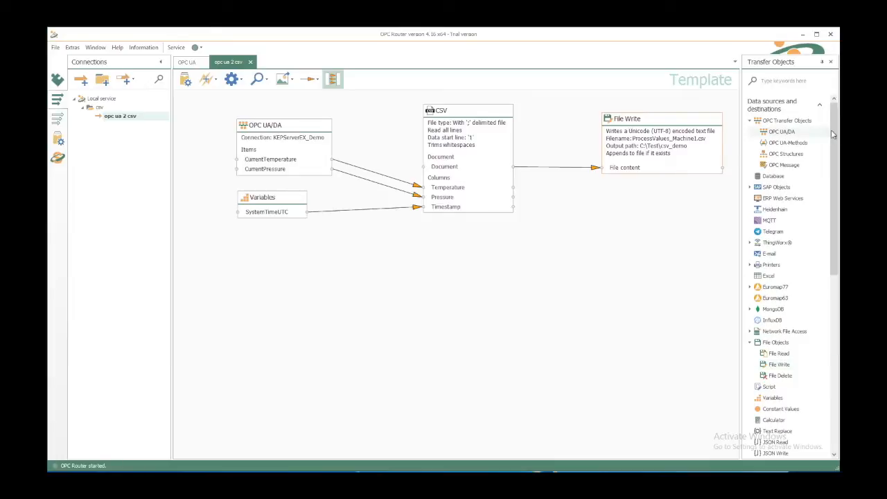
Step: Place a Data Change trigger below the Variables object with access data KEPServerEX_Demo and the Machine1 PLC tag CurrentPressure as trigger item
drag(834, 141, 836, 287)
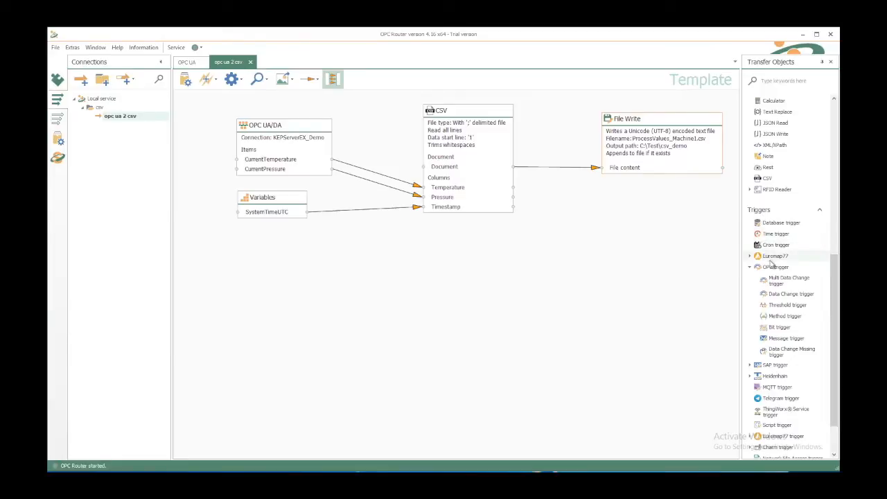
click(781, 296)
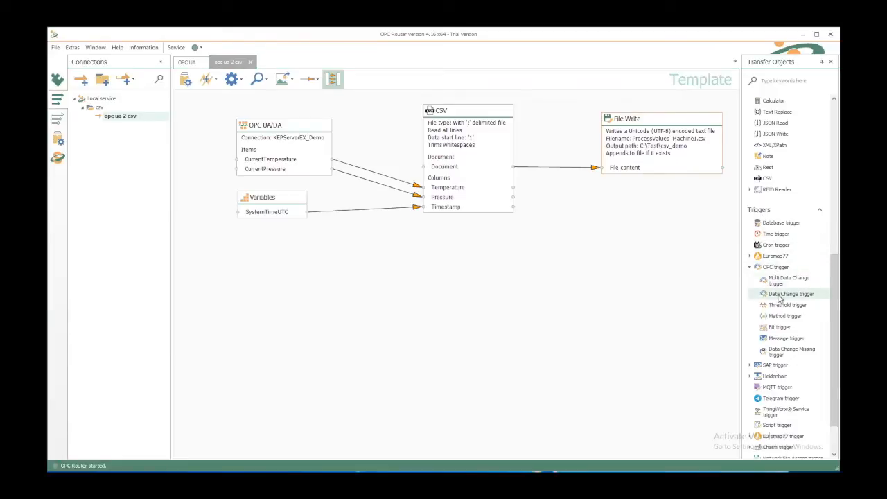
drag(778, 295, 251, 261)
double_click(271, 269)
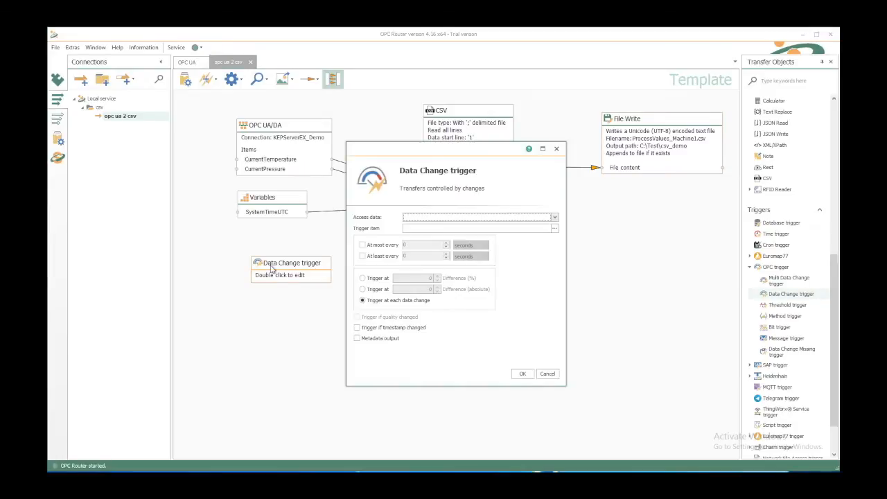
click(555, 217)
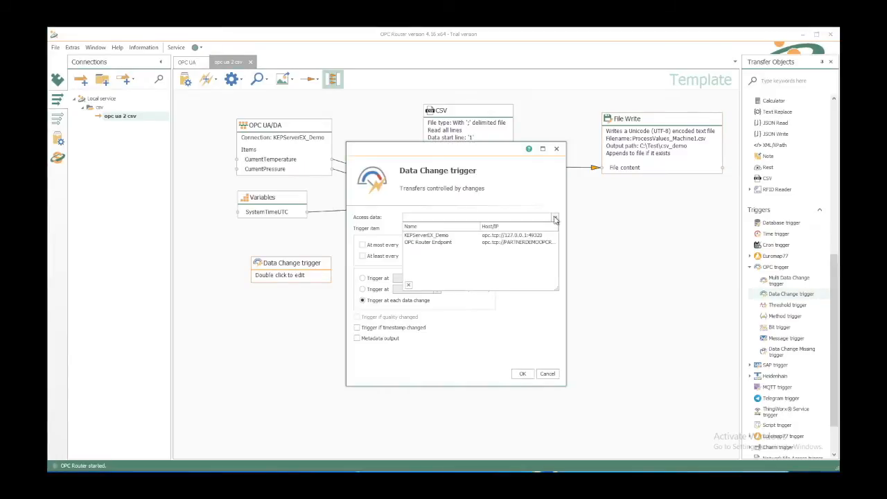
click(452, 237)
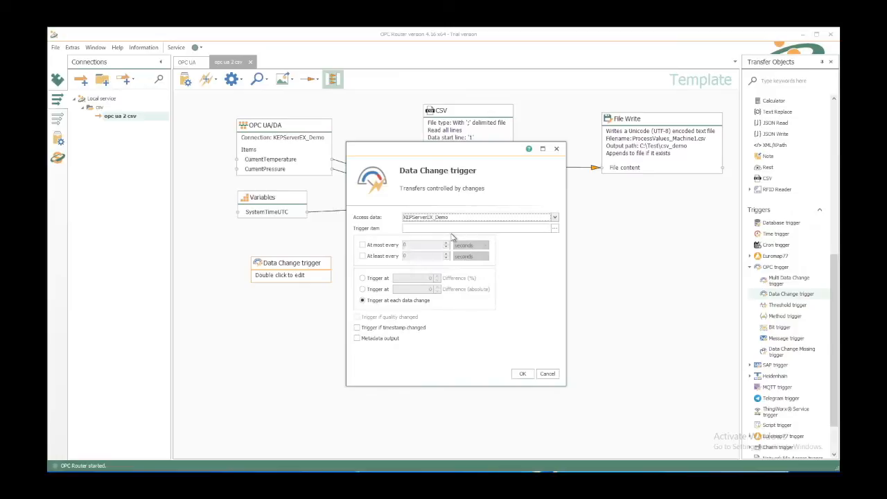
click(555, 228)
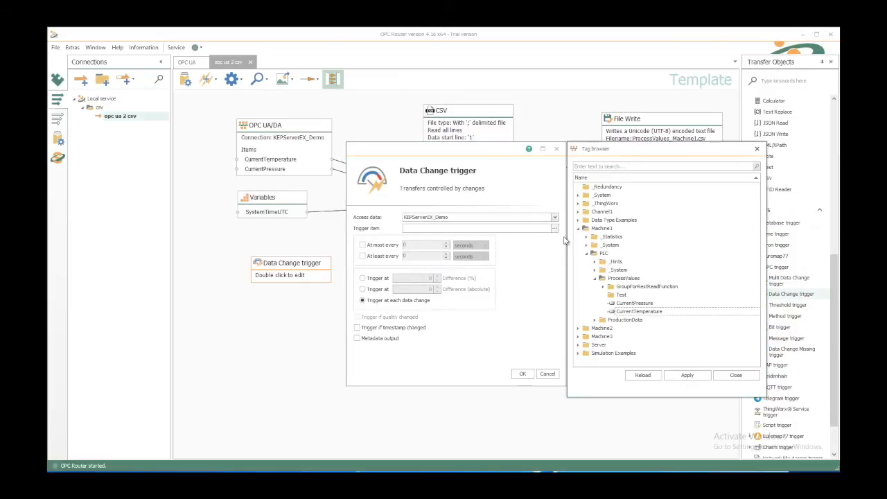
double_click(633, 304)
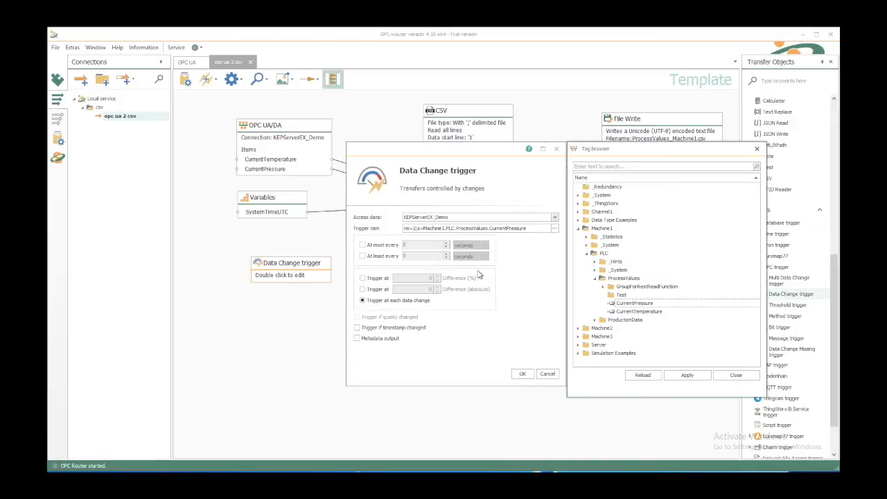
Step: Set the Data Change trigger to fire at an absolute difference of 0.1 and save its configuration
click(373, 289)
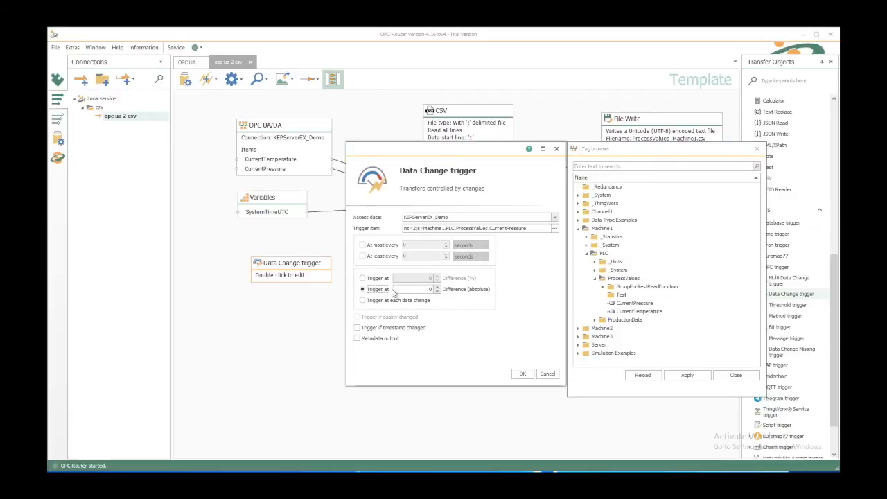
click(430, 289)
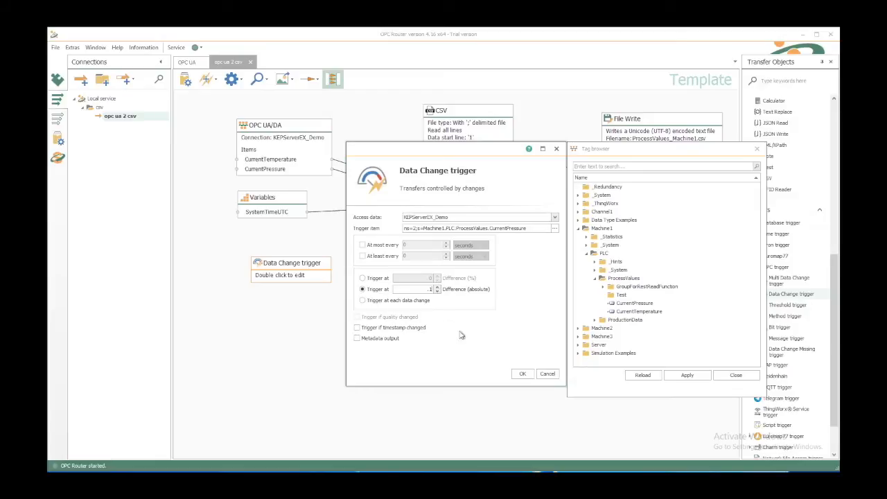
click(523, 375)
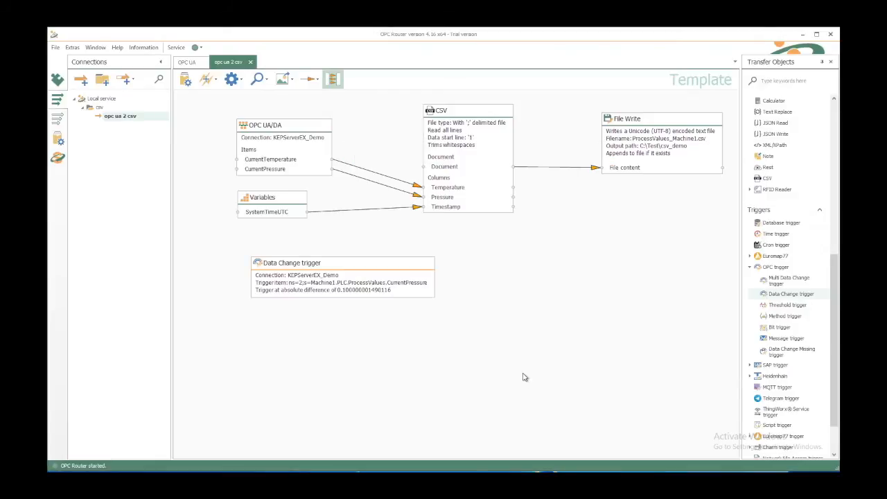
Step: Duplicate the CurrentPressure Data Change trigger and place the copy beside the original
right_click(371, 274)
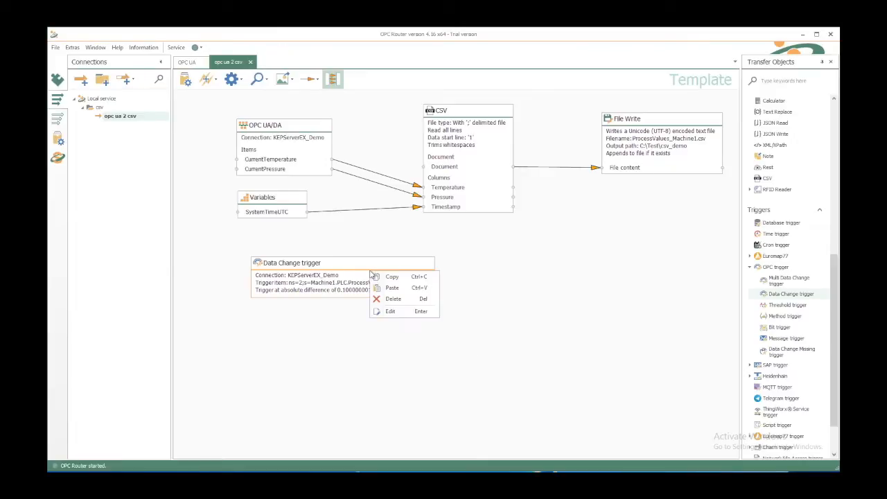
click(386, 280)
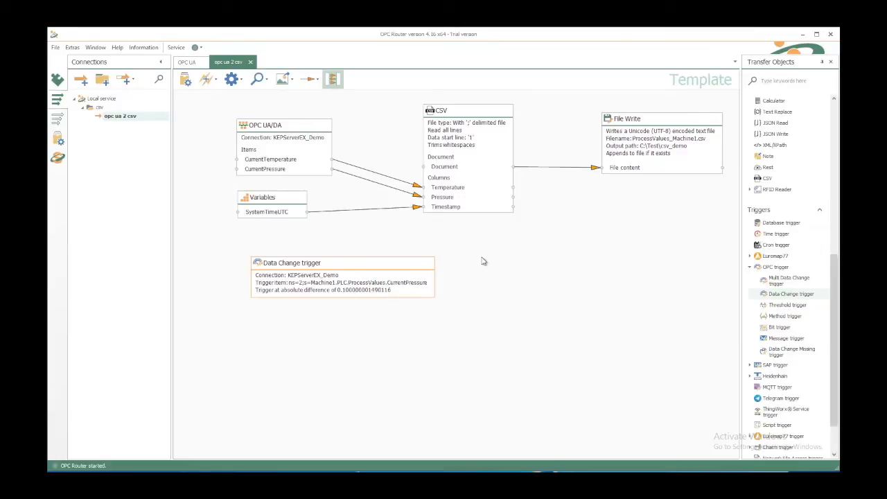
right_click(482, 260)
click(502, 274)
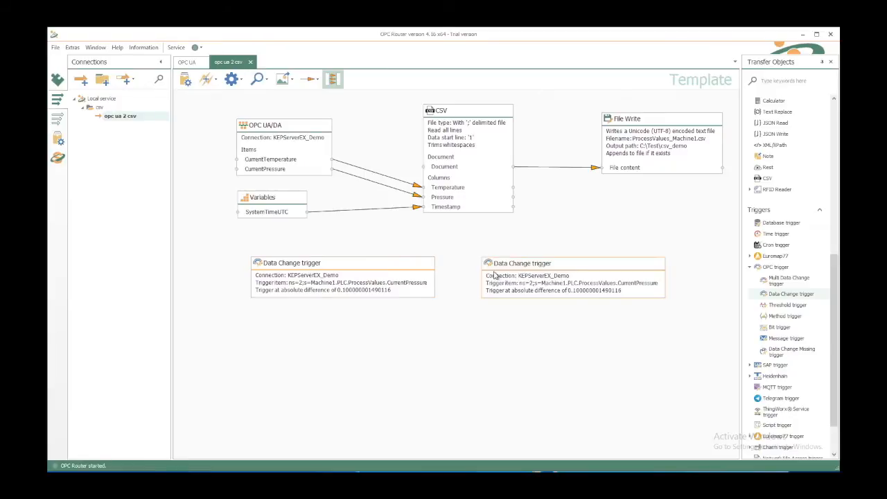
Step: Change the copied Data Change trigger's trigger item to the Machine1 PLC ProcessValues tag CurrentTemperature and save its configuration
double_click(494, 276)
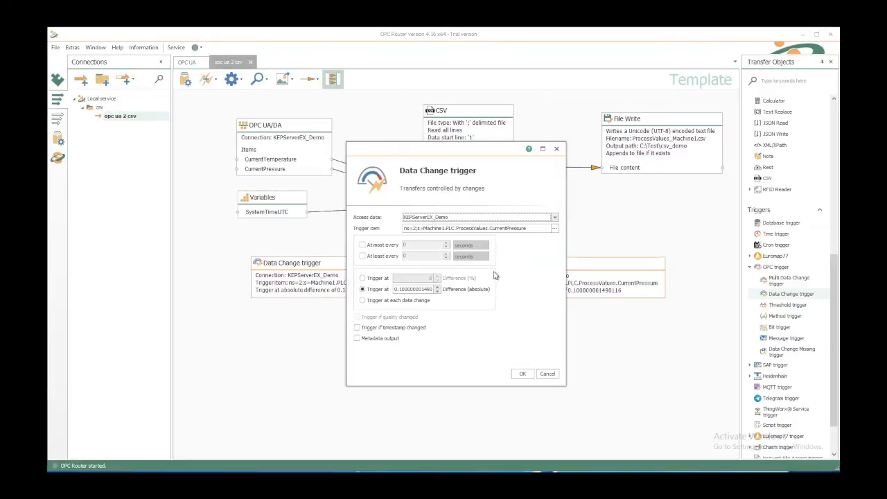
click(554, 228)
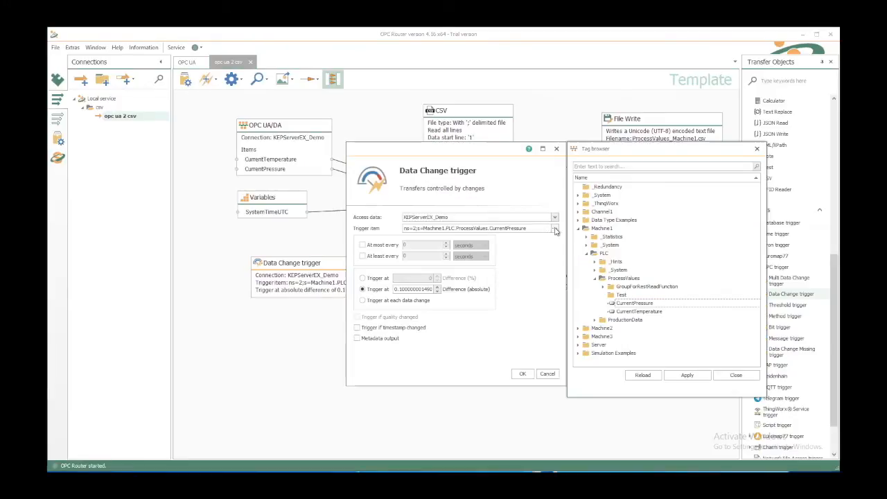
click(642, 313)
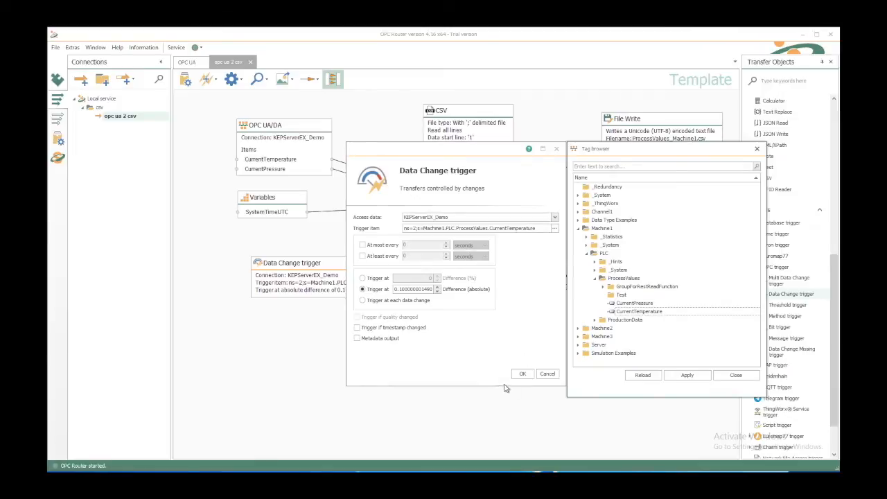
click(524, 374)
click(524, 375)
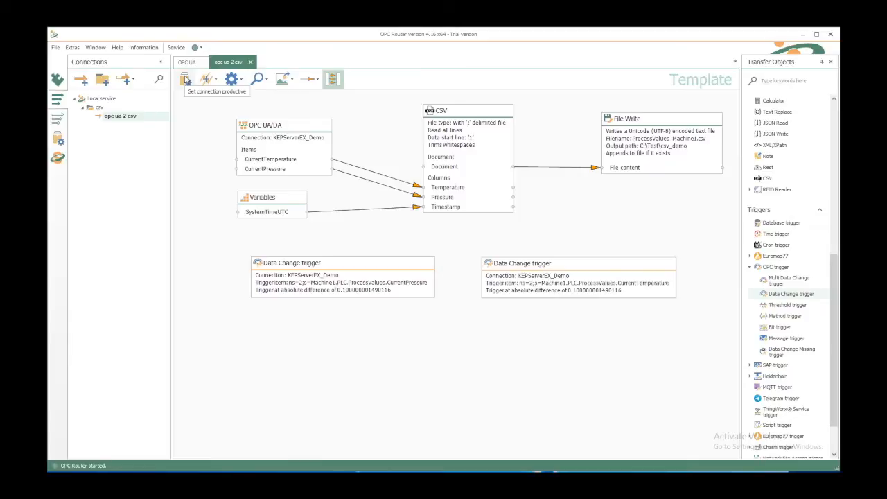
Step: Set the opc ua 2 csv connection productive and inspect the transferred timestamp and CSV document values in the runtime view
click(185, 79)
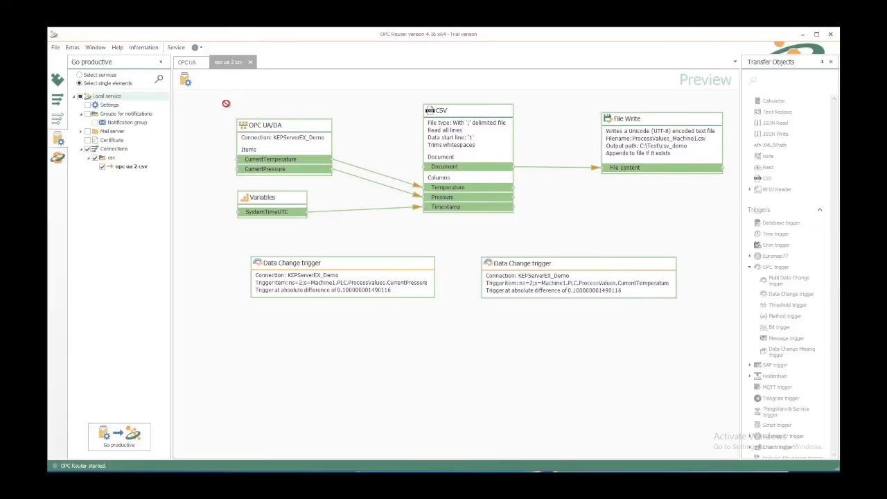
click(185, 81)
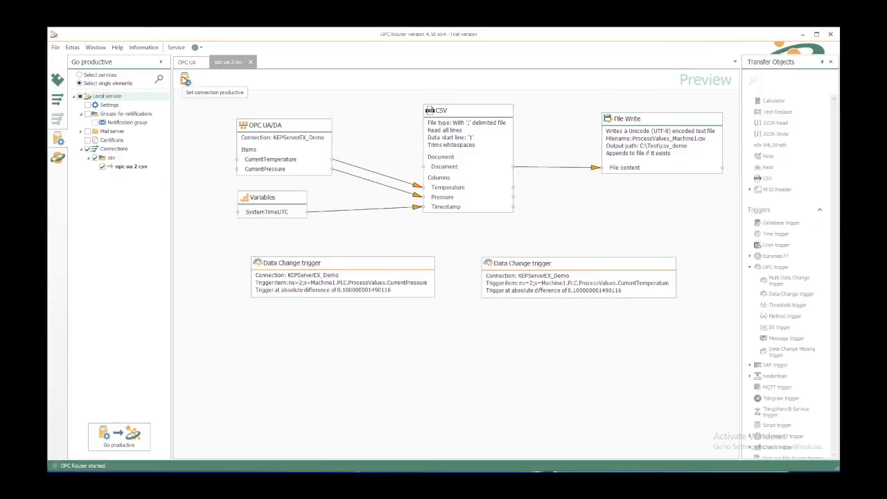
click(58, 158)
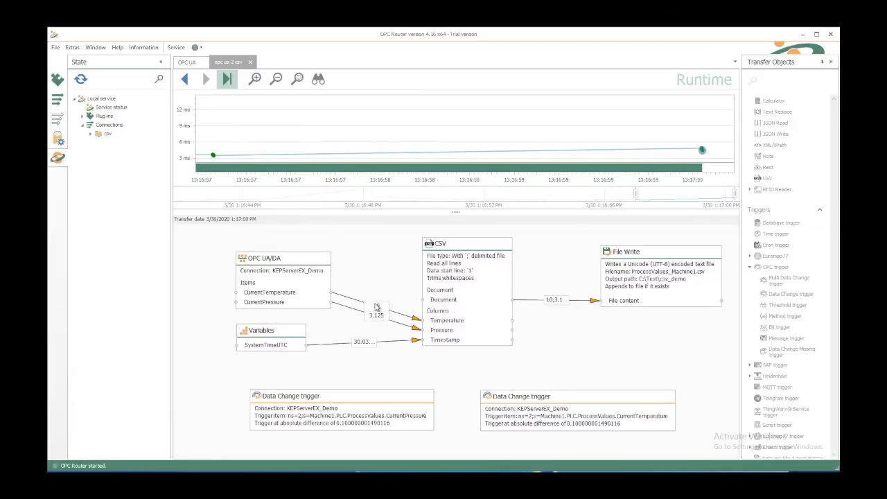
mouse_move(365, 342)
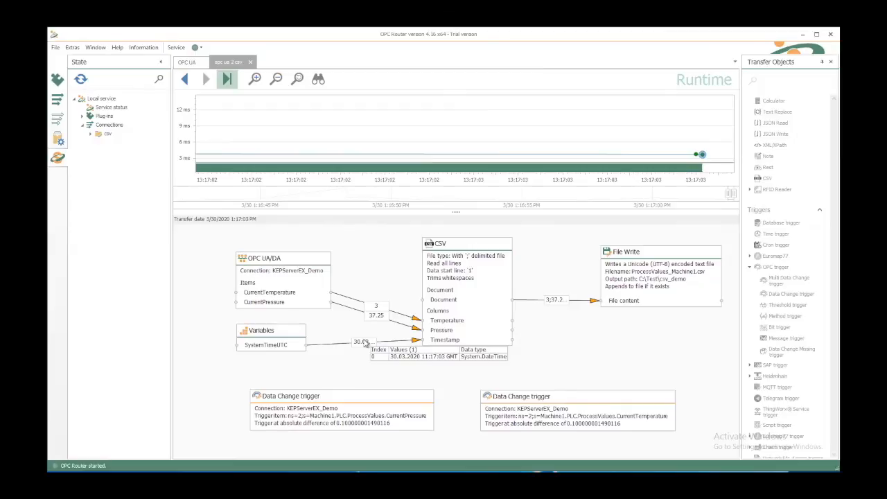
mouse_move(552, 303)
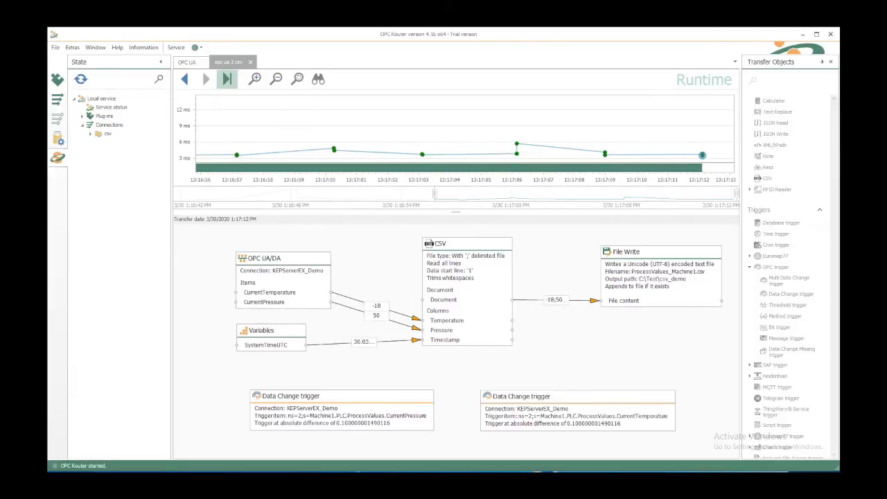
Step: Switch to File Explorer's csv_demo folder, open ProcessValues_Machine1.csv in Notepad and examine the written rows through to the end
key(alt+Tab)
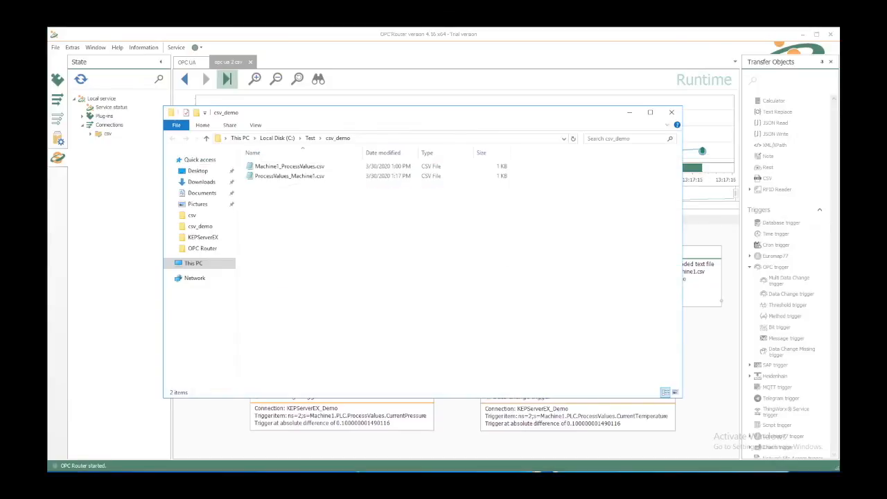
click(297, 179)
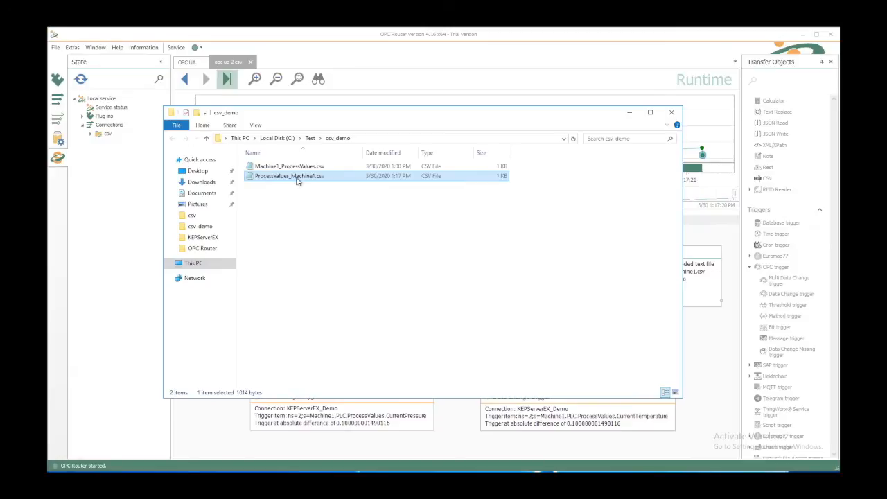
double_click(297, 179)
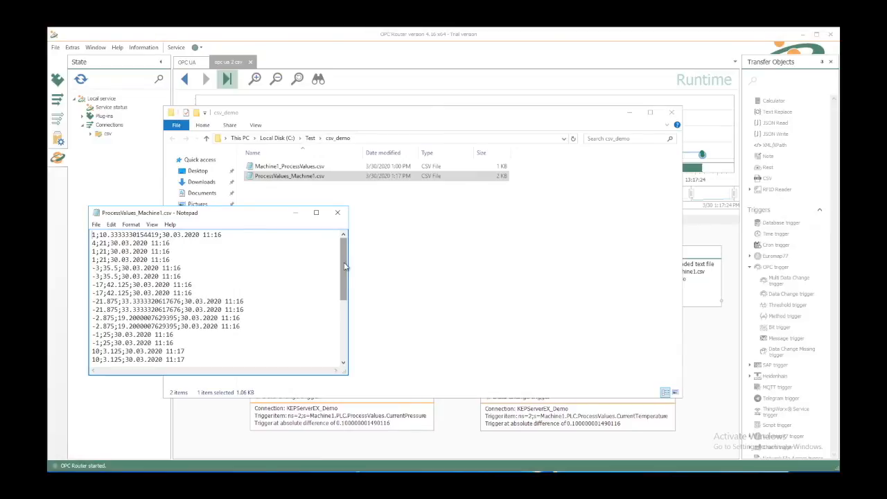
drag(344, 266, 352, 330)
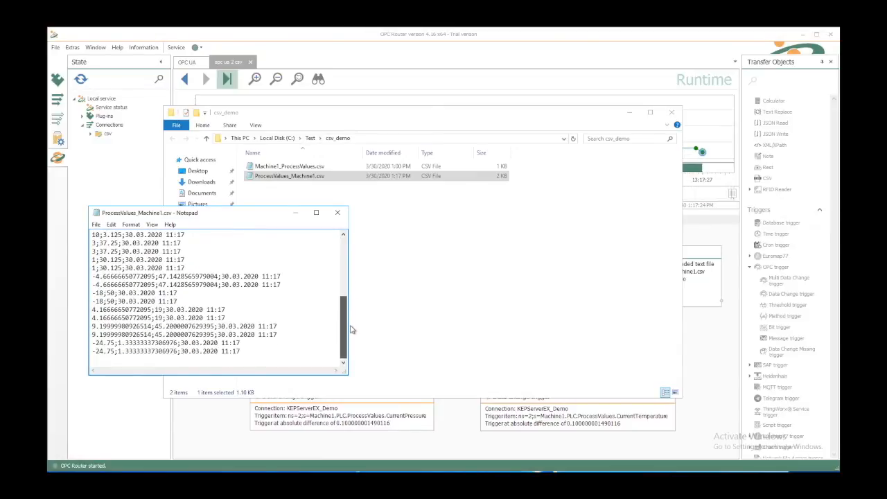